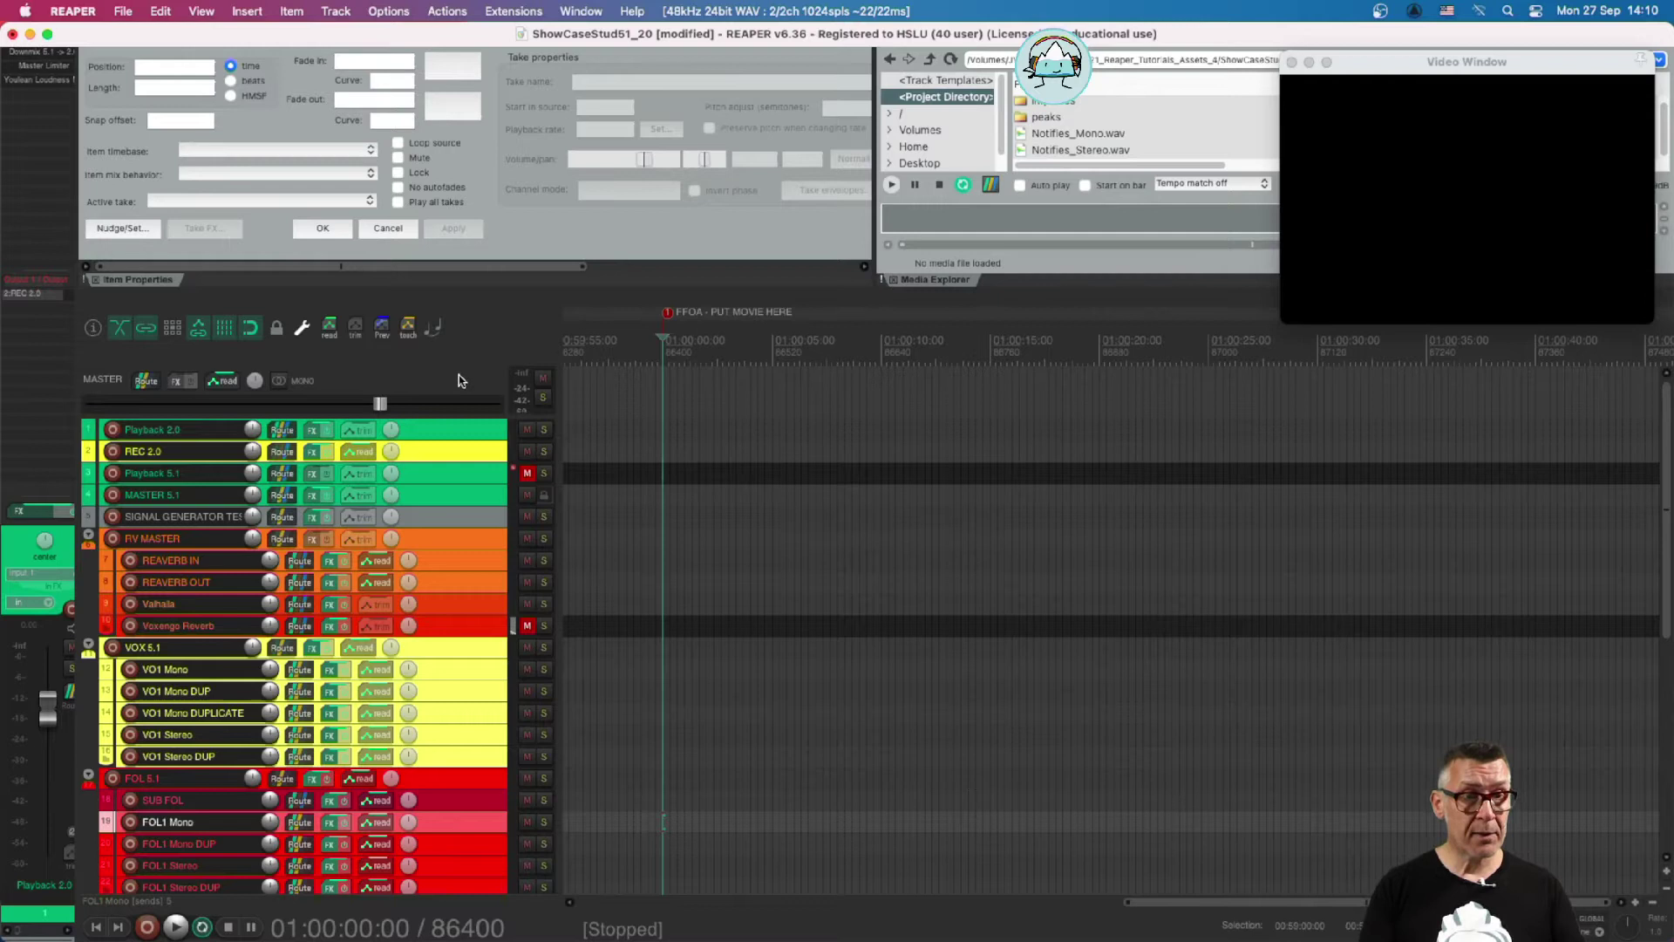
Step: Browse the saved project templates menu, then dismiss it without choosing anything
{"action": "left_click", "coordinate": [123, 11]}
{"action": "mouse_move", "coordinate": [161, 180]}
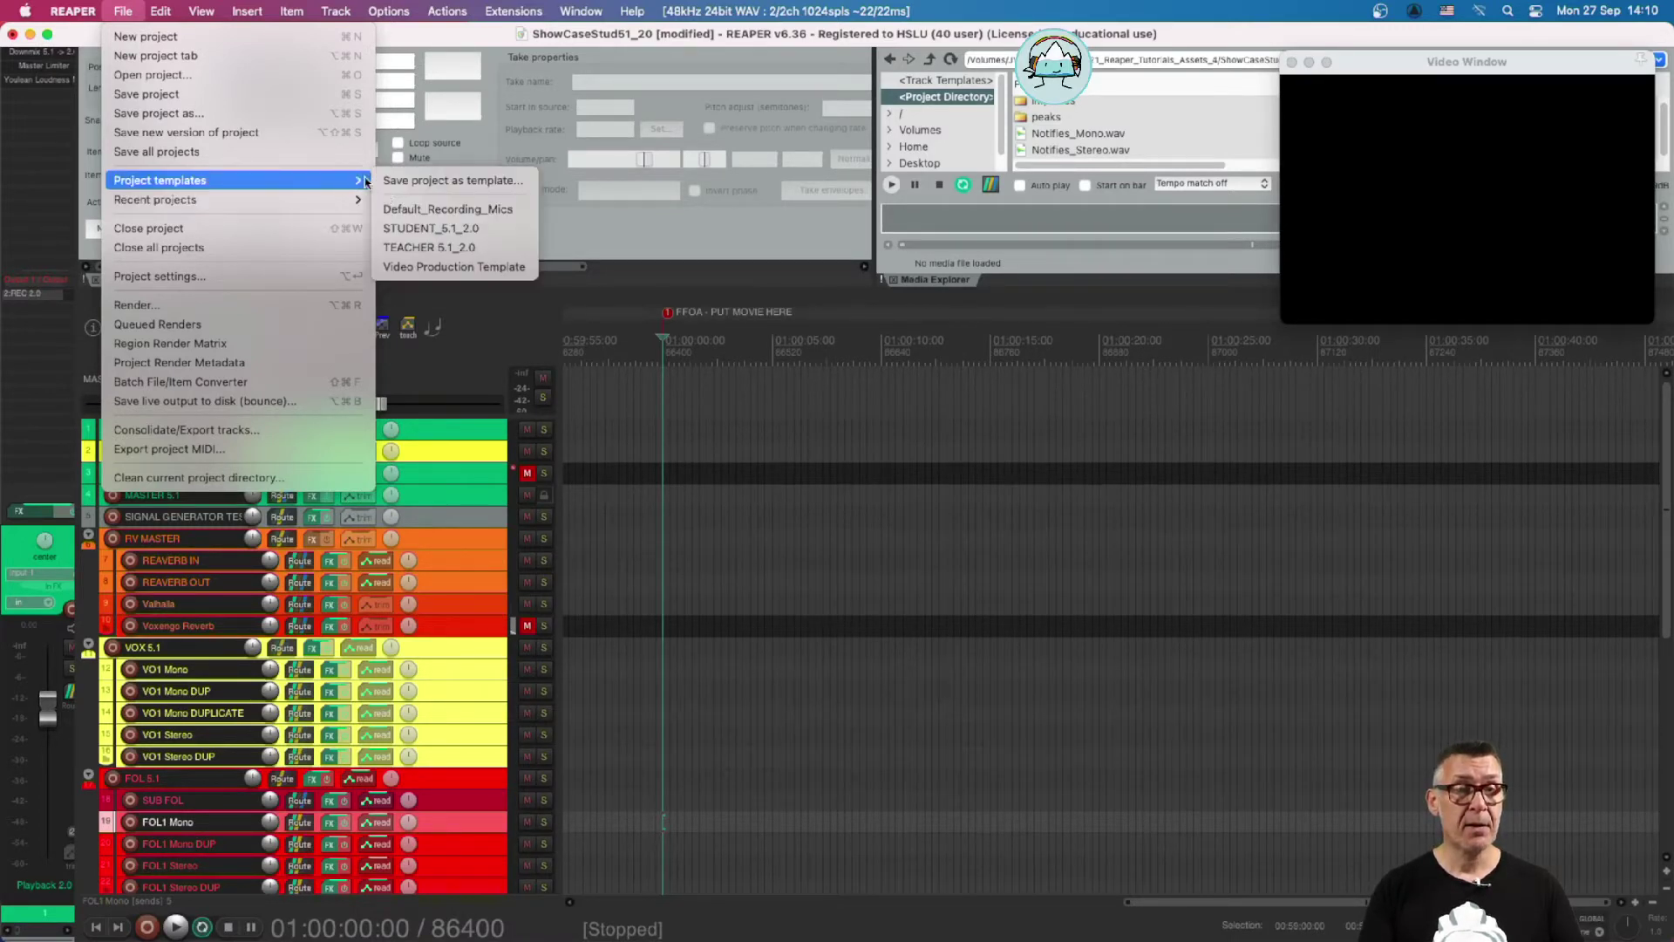
{"action": "left_click", "coordinate": [386, 364]}
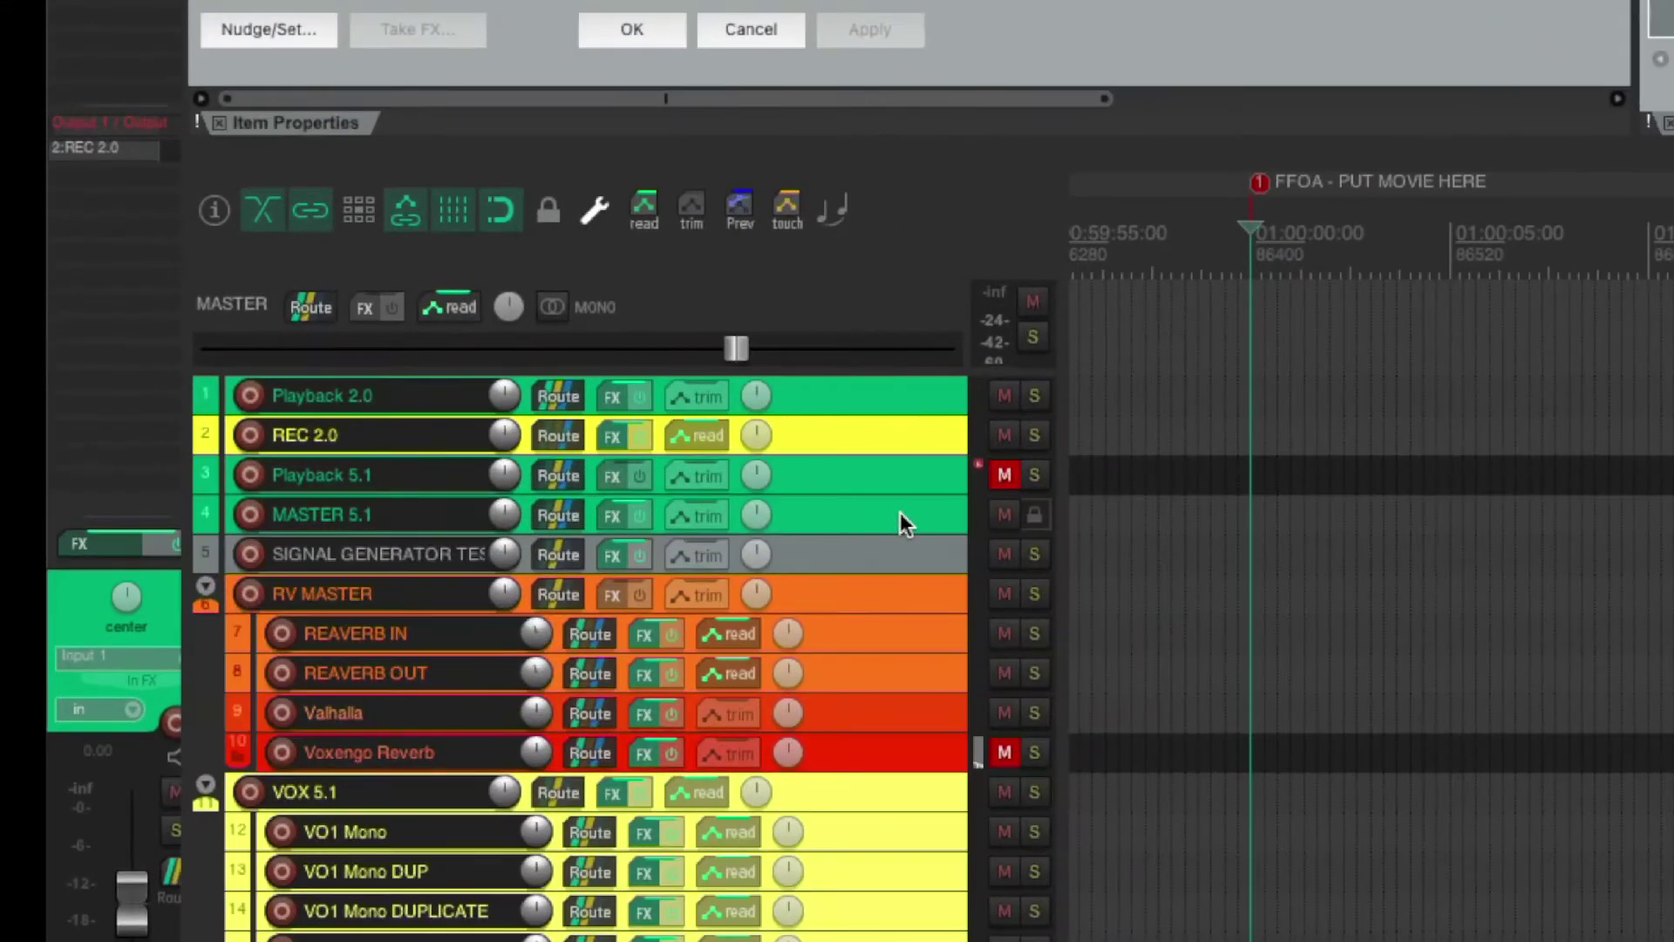
Step: Select REC 2.0, Playback 5.1 and MASTER 5.1 in turn to compare their routing
{"action": "left_click", "coordinate": [875, 395]}
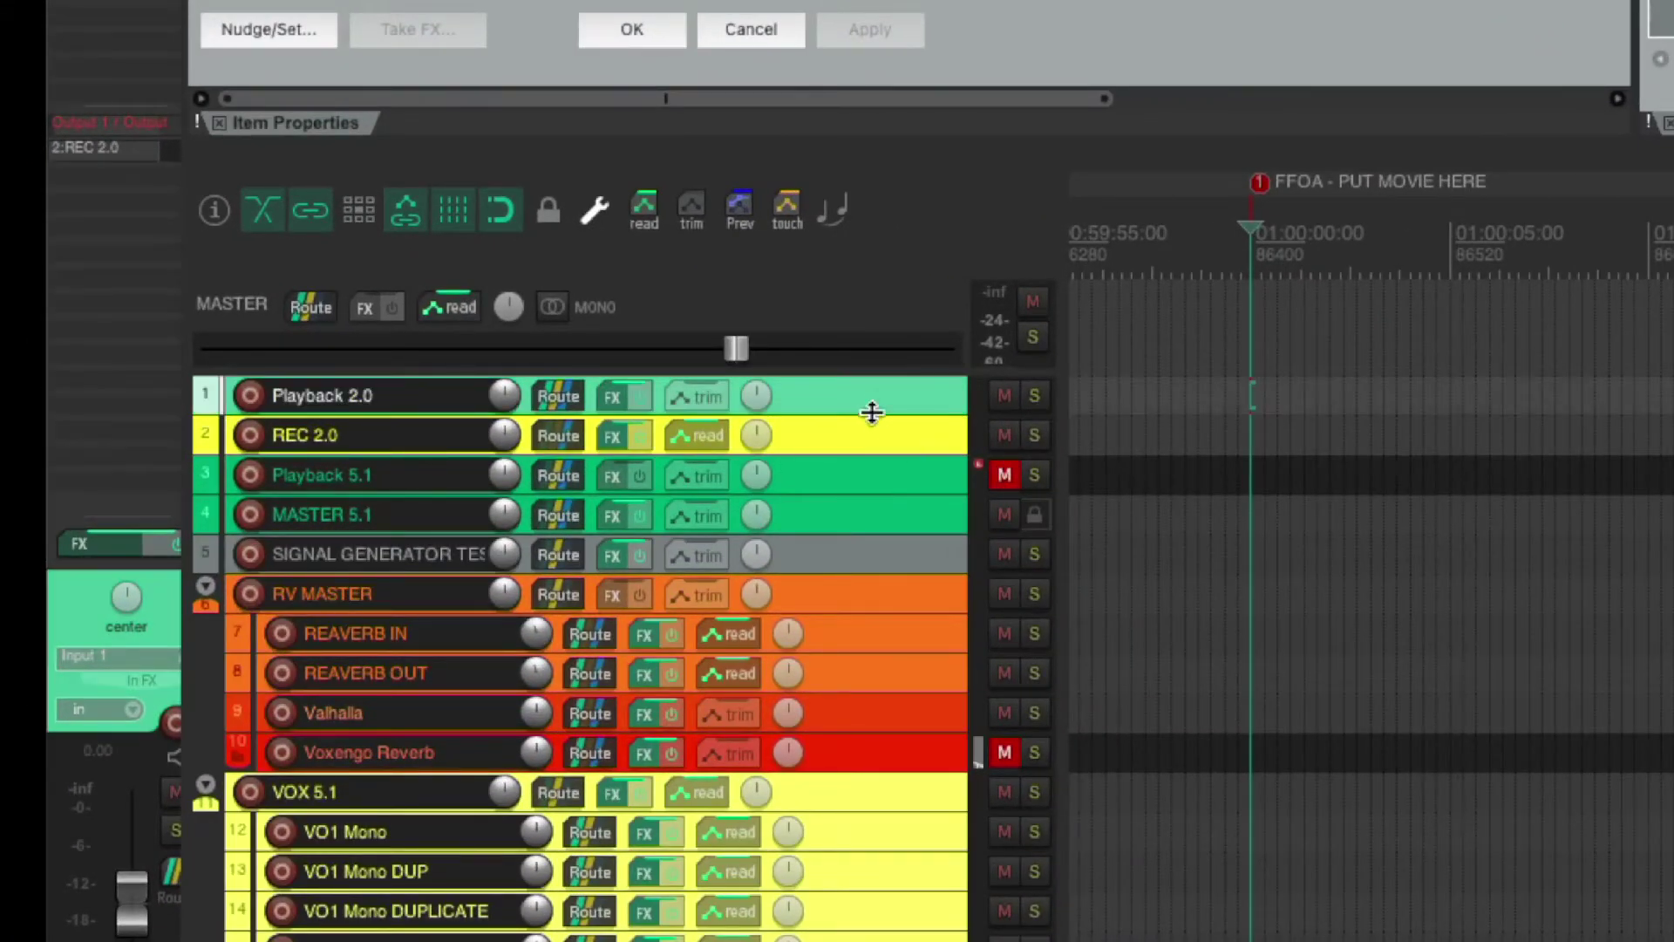
{"action": "left_click", "coordinate": [866, 435]}
{"action": "left_click", "coordinate": [866, 480]}
{"action": "left_click", "coordinate": [859, 523]}
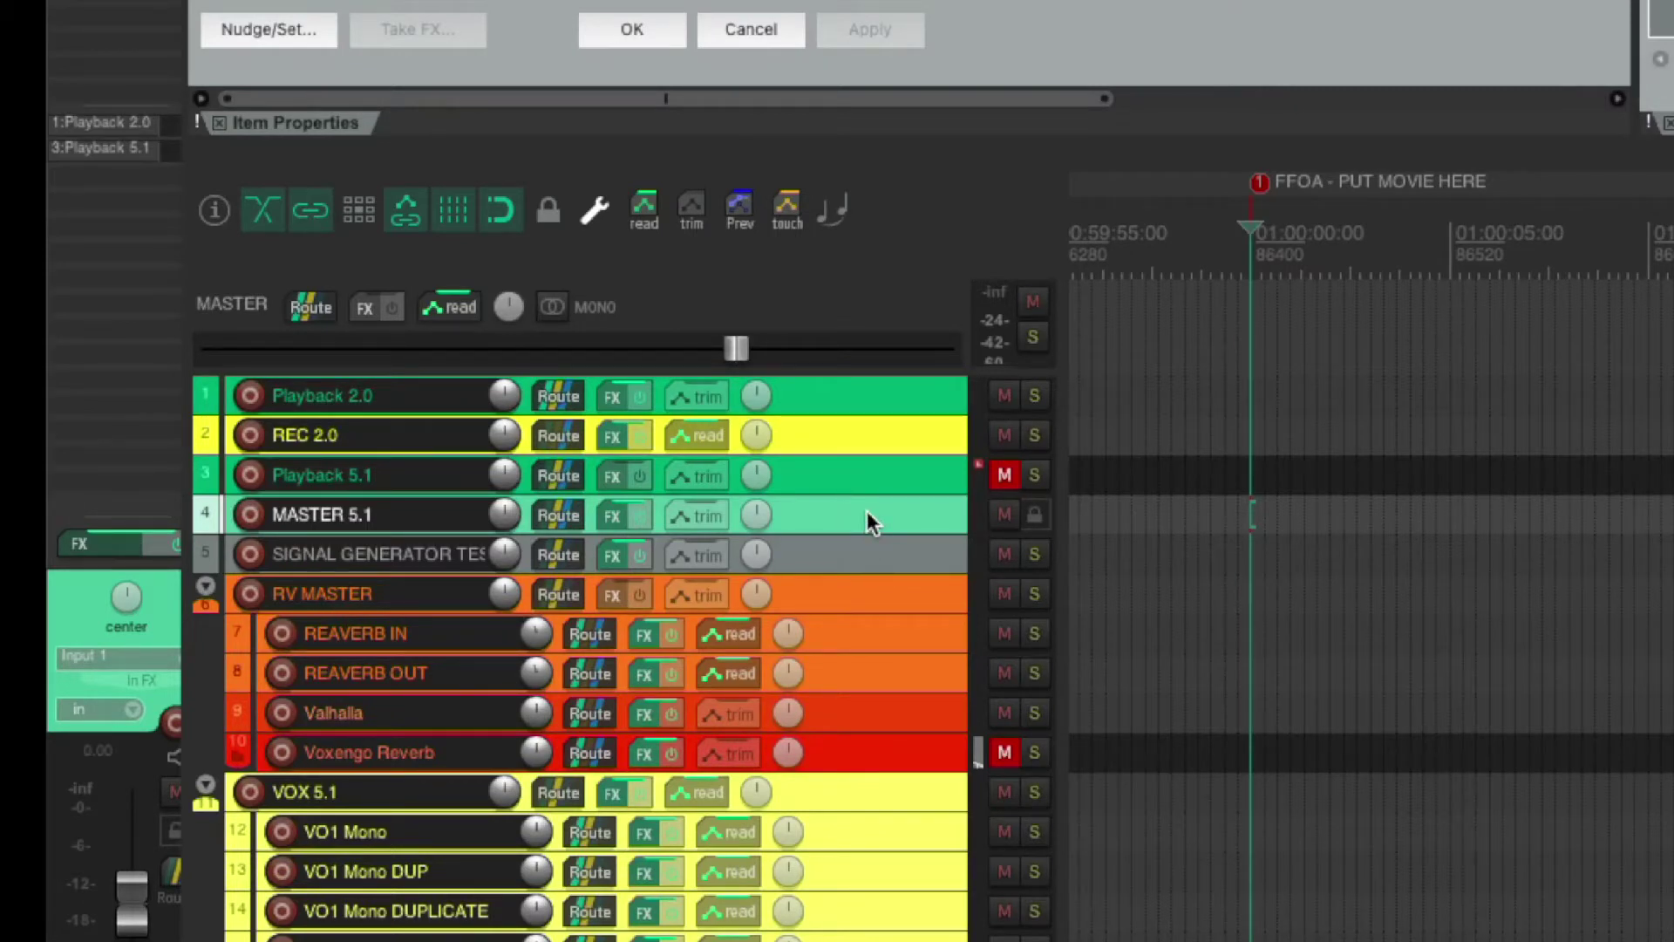
{"action": "mouse_move", "coordinate": [568, 510]}
{"action": "left_click", "coordinate": [842, 476]}
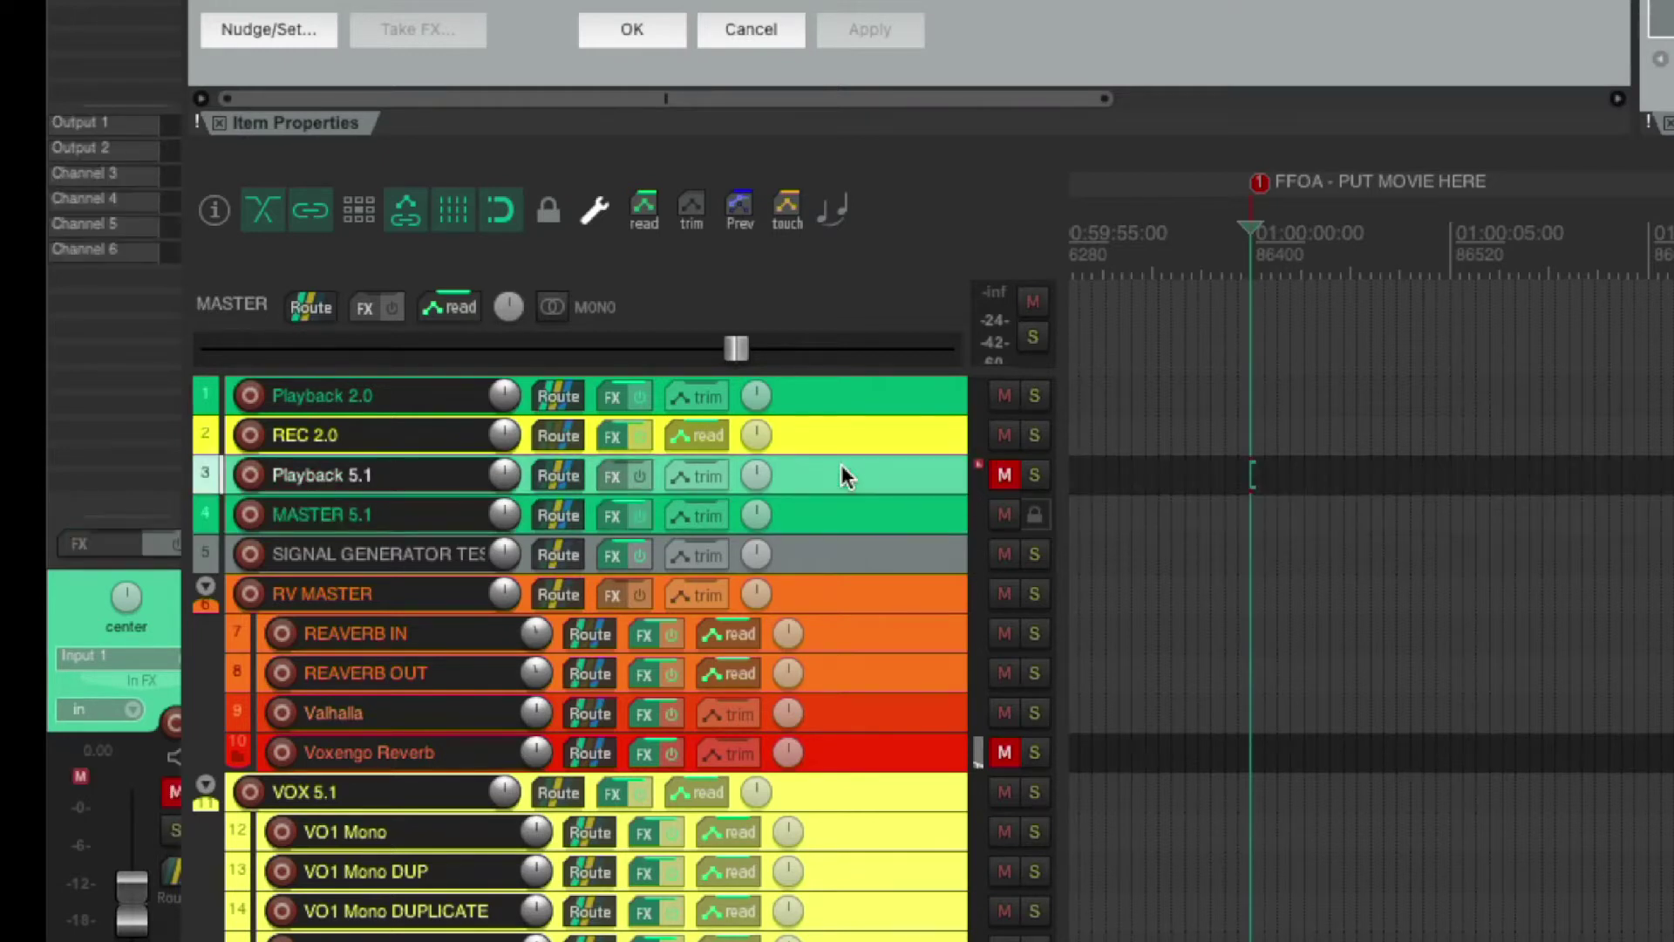
{"action": "left_click", "coordinate": [849, 401]}
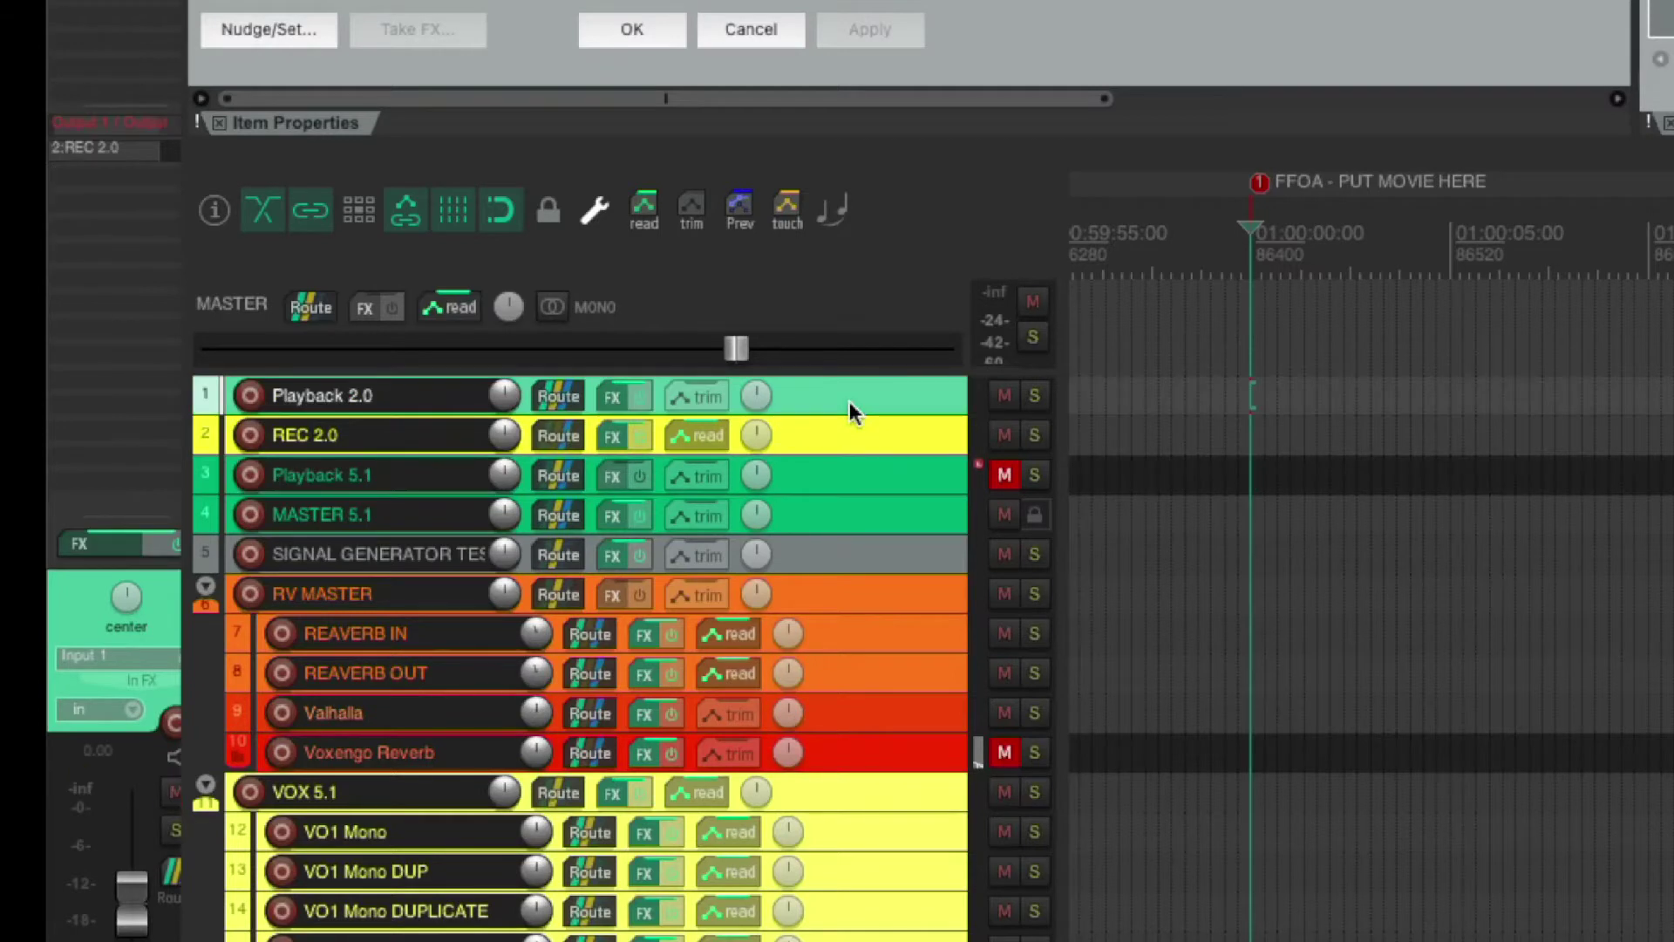
{"action": "left_click", "coordinate": [838, 515]}
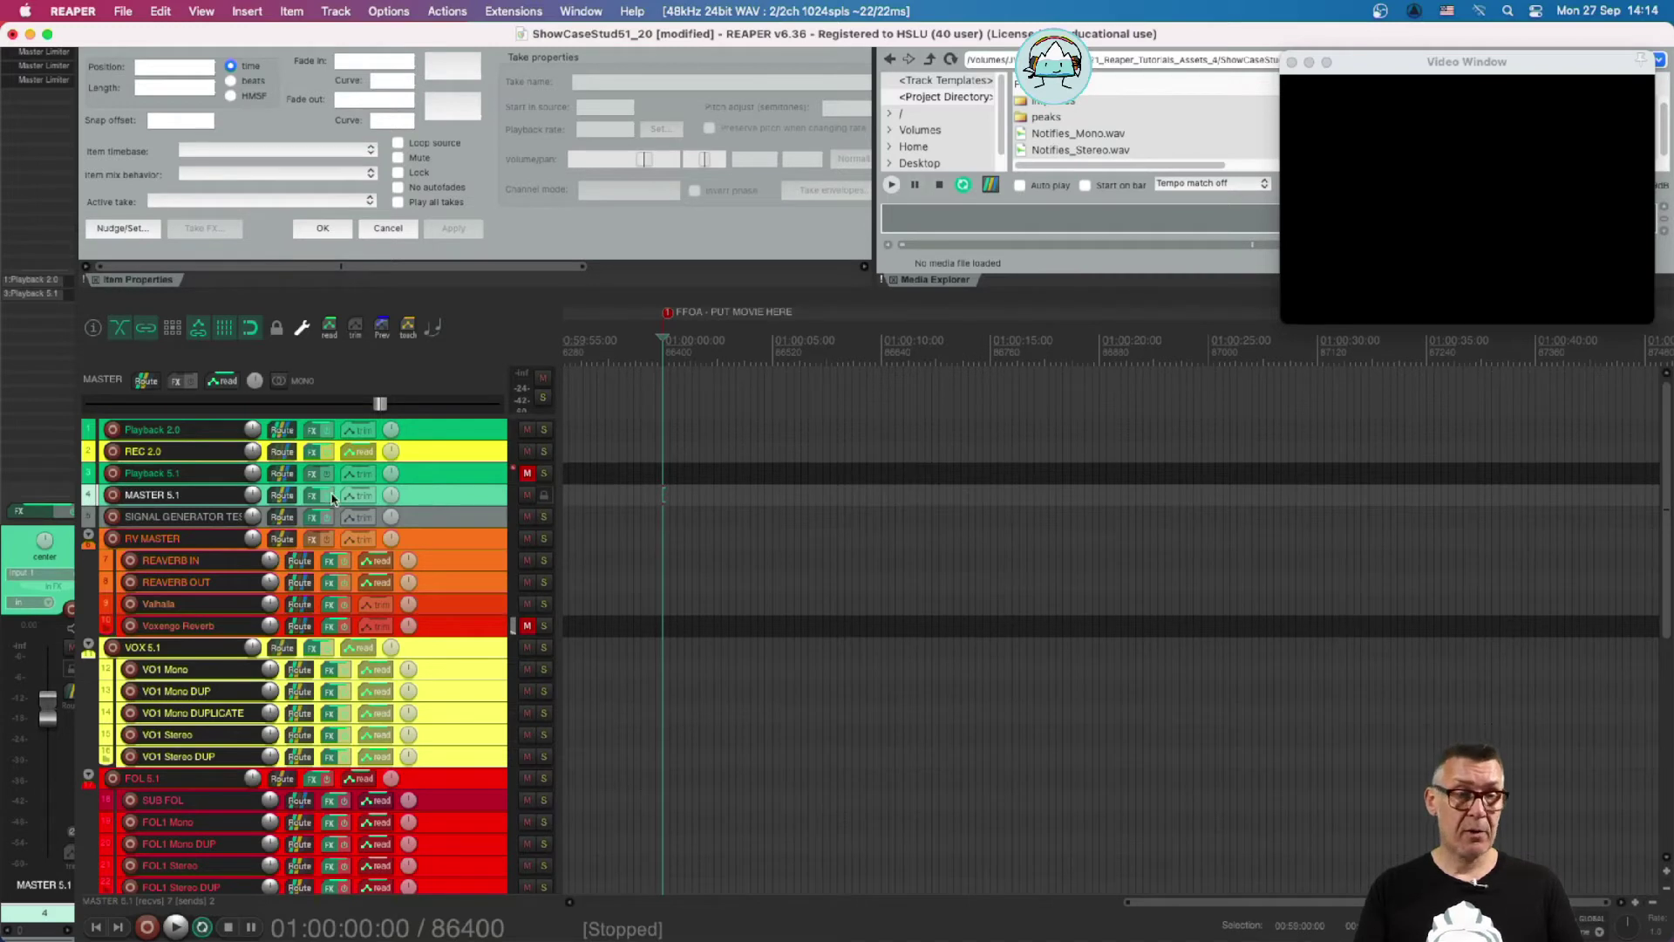
Step: Check MASTER 5.1's routing, then select Playback 2.0 and review its routing and FX list
{"action": "mouse_move", "coordinate": [284, 493]}
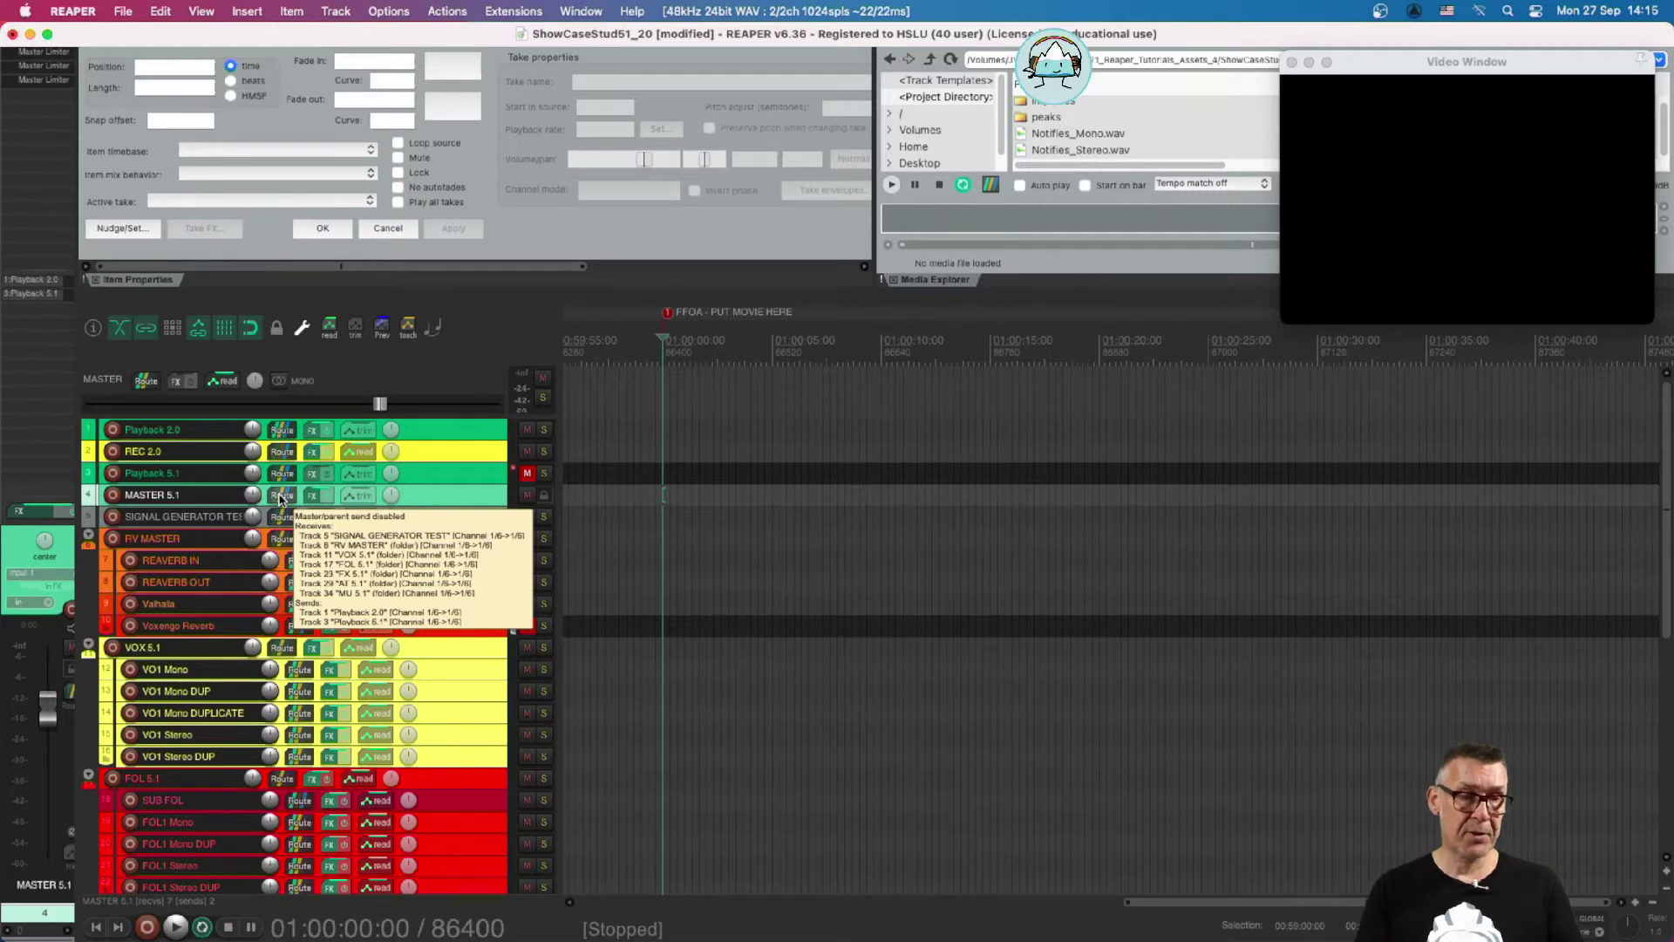
{"action": "left_click", "coordinate": [427, 436]}
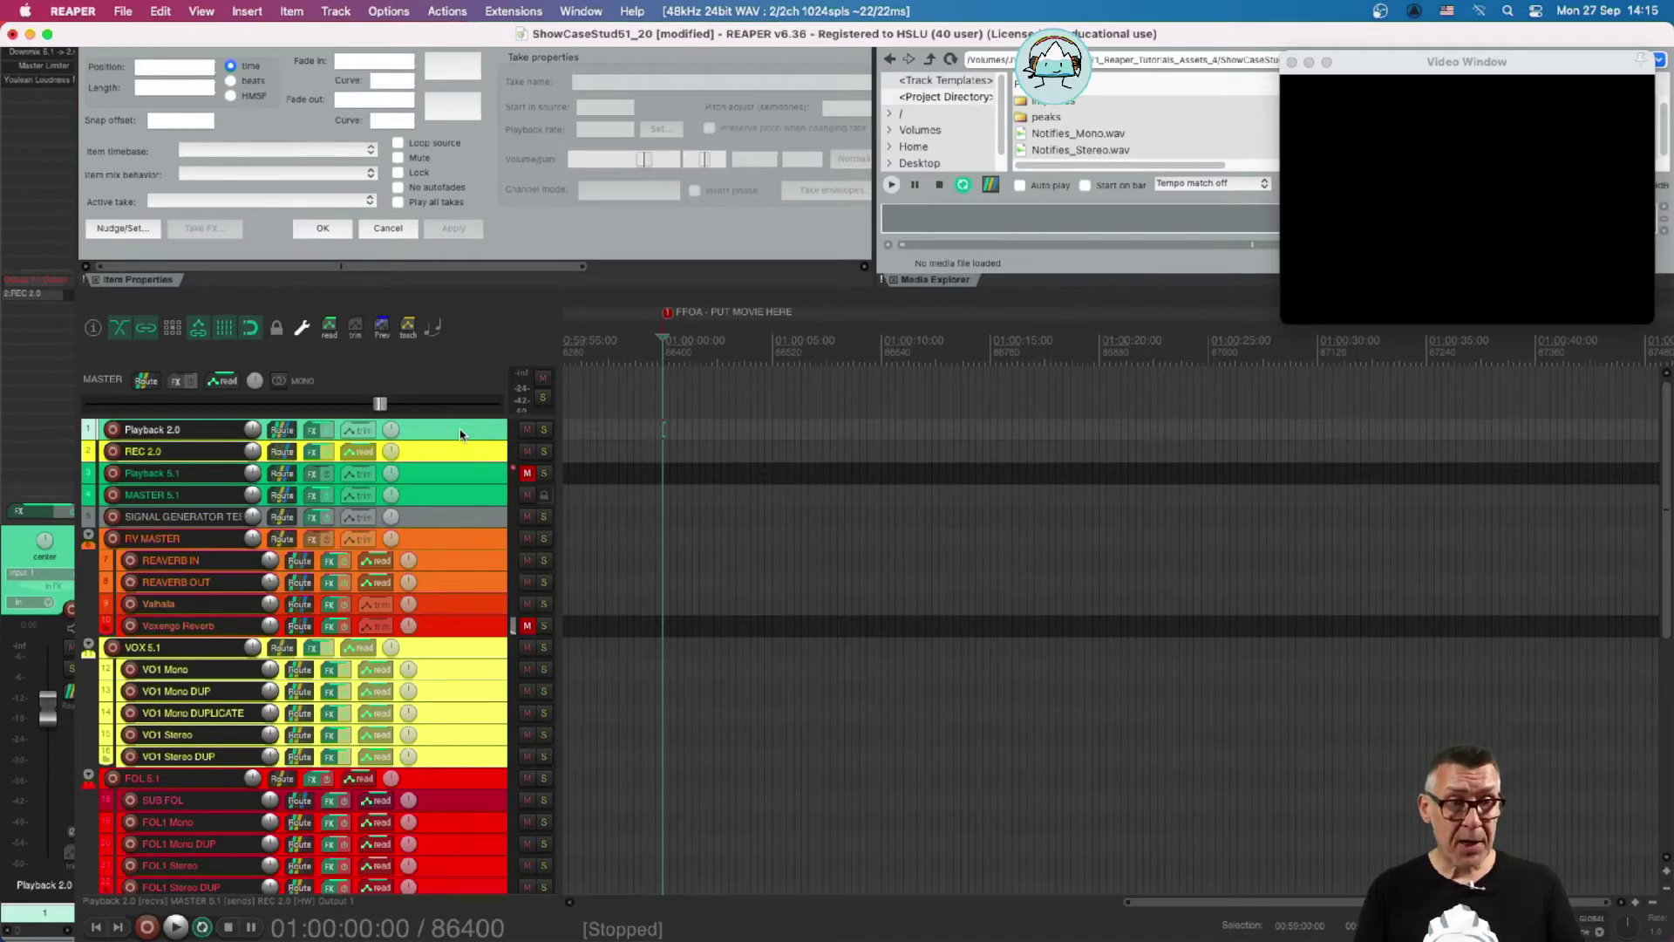
{"action": "mouse_move", "coordinate": [281, 434]}
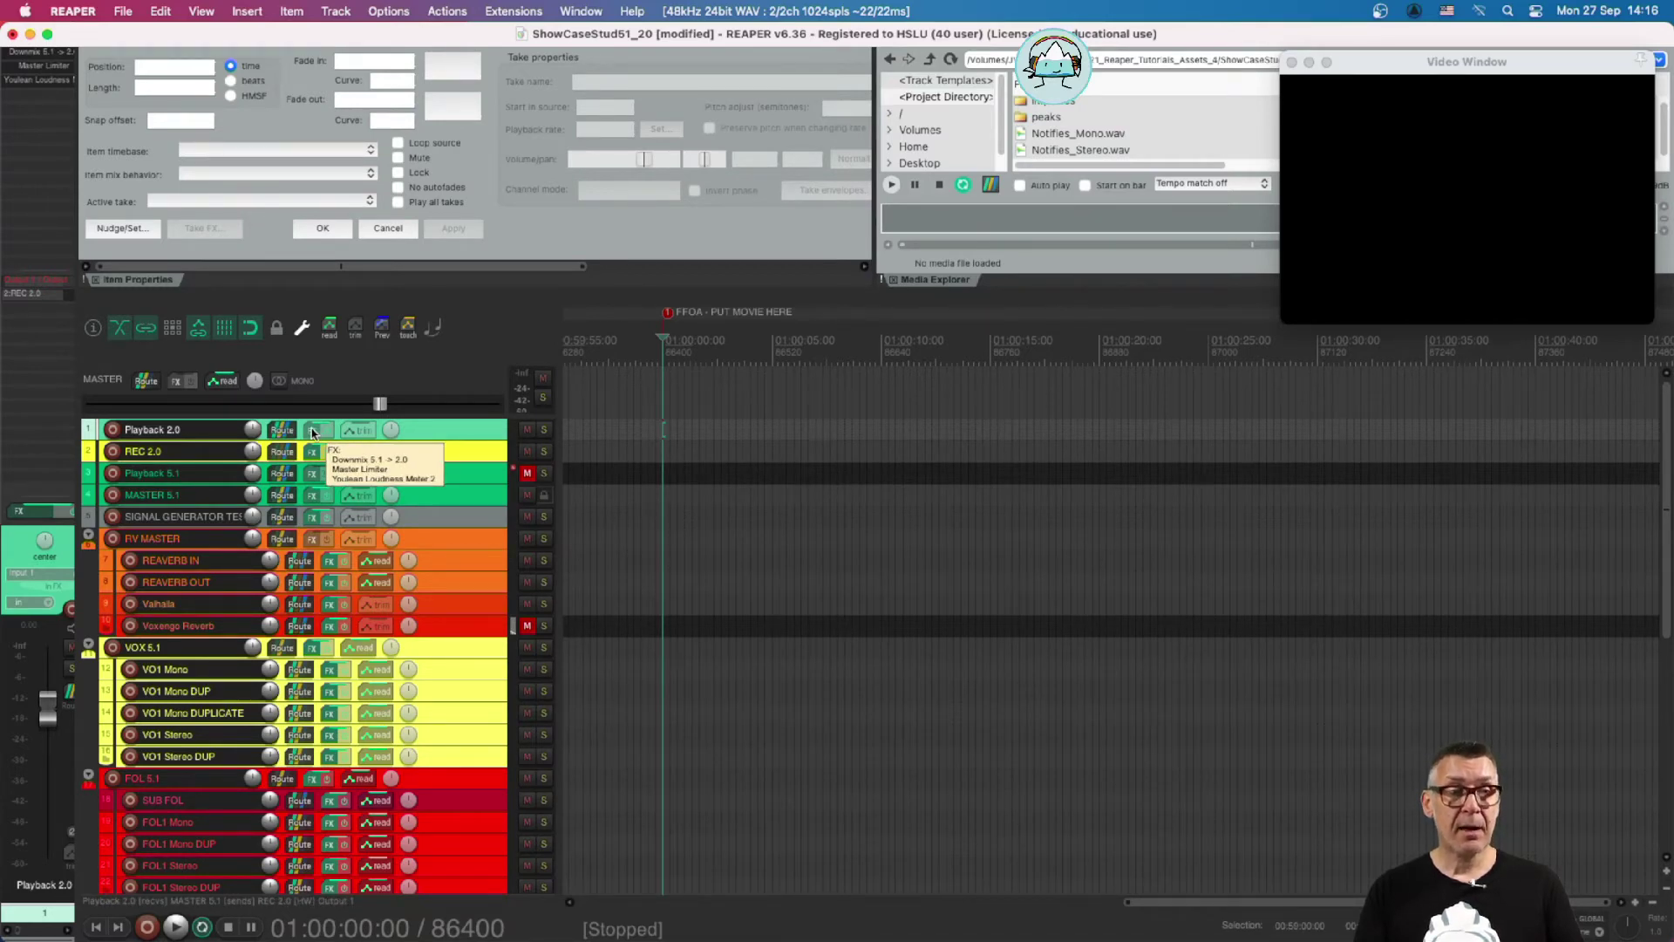
Step: Open Playback 2.0's FX chain: Downmix 5.1 -> 2.0, Master Limiter and Youlean Loudness Meter 2
{"action": "left_click", "coordinate": [312, 434]}
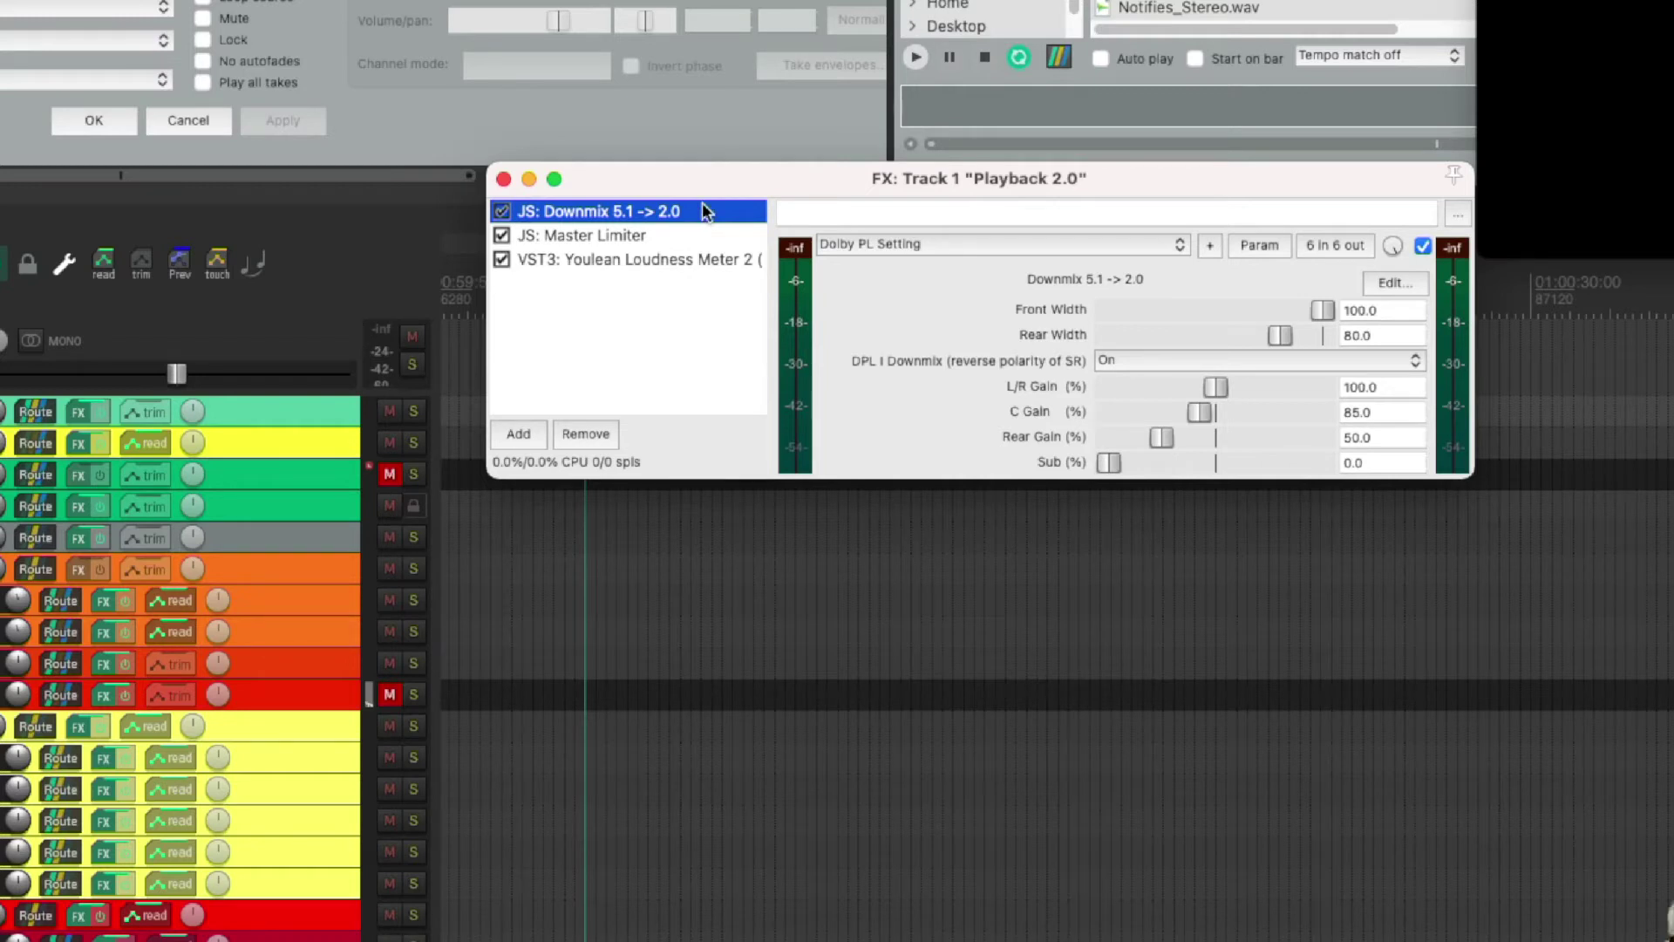
{"action": "left_click", "coordinate": [1335, 246]}
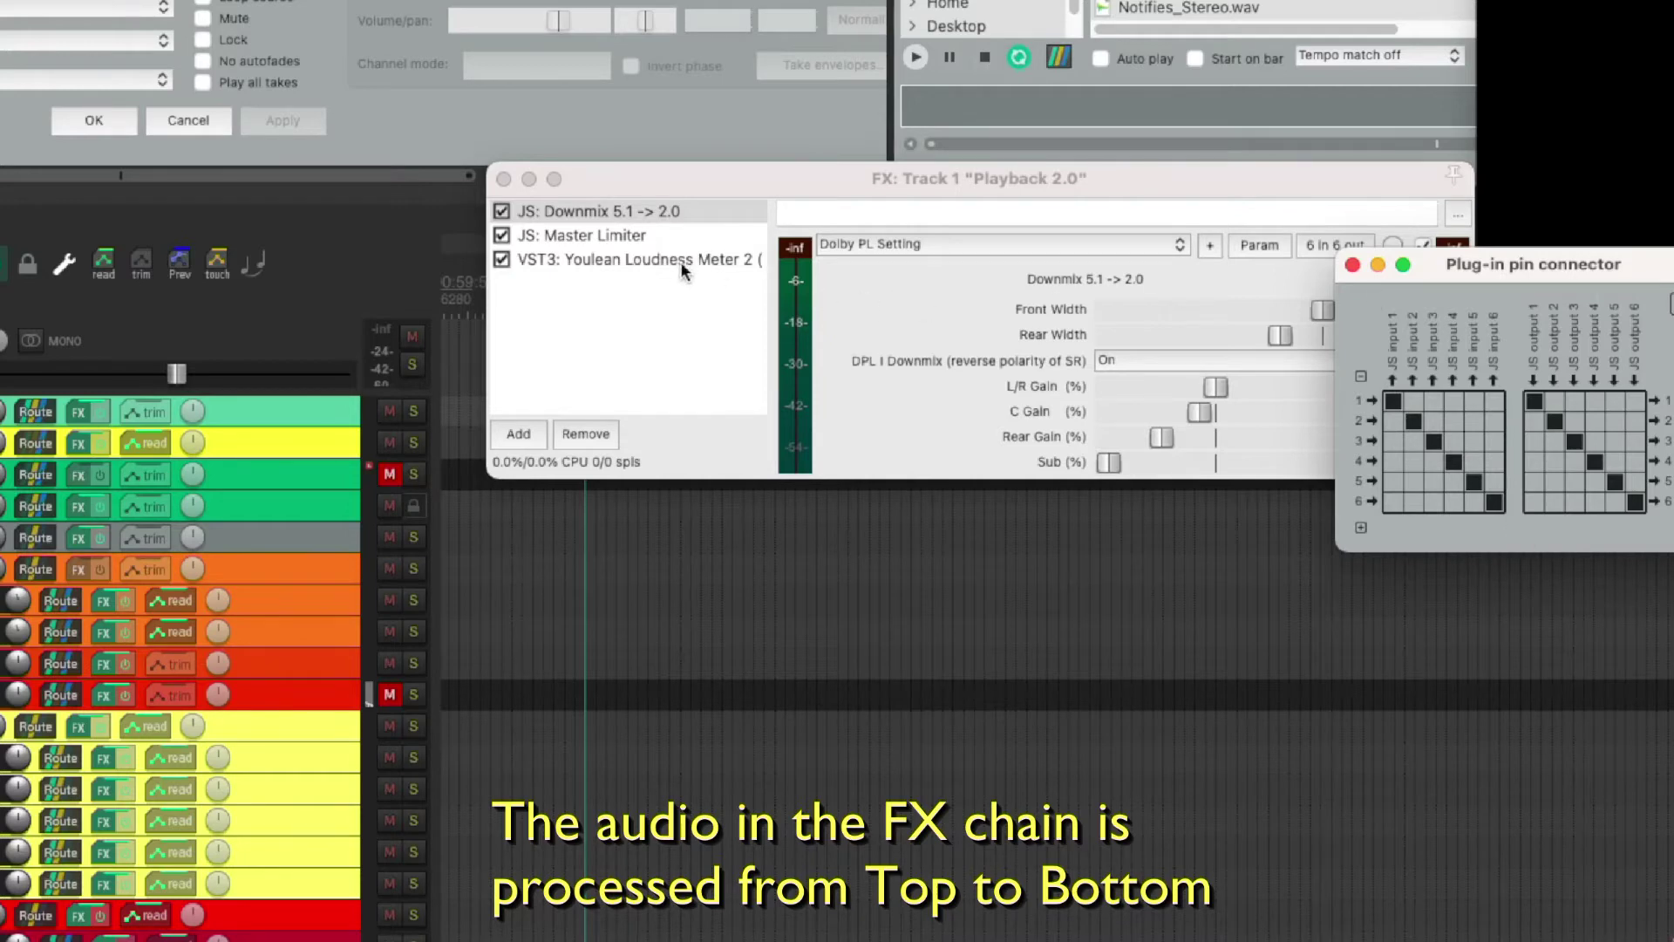
{"action": "left_click", "coordinate": [607, 258]}
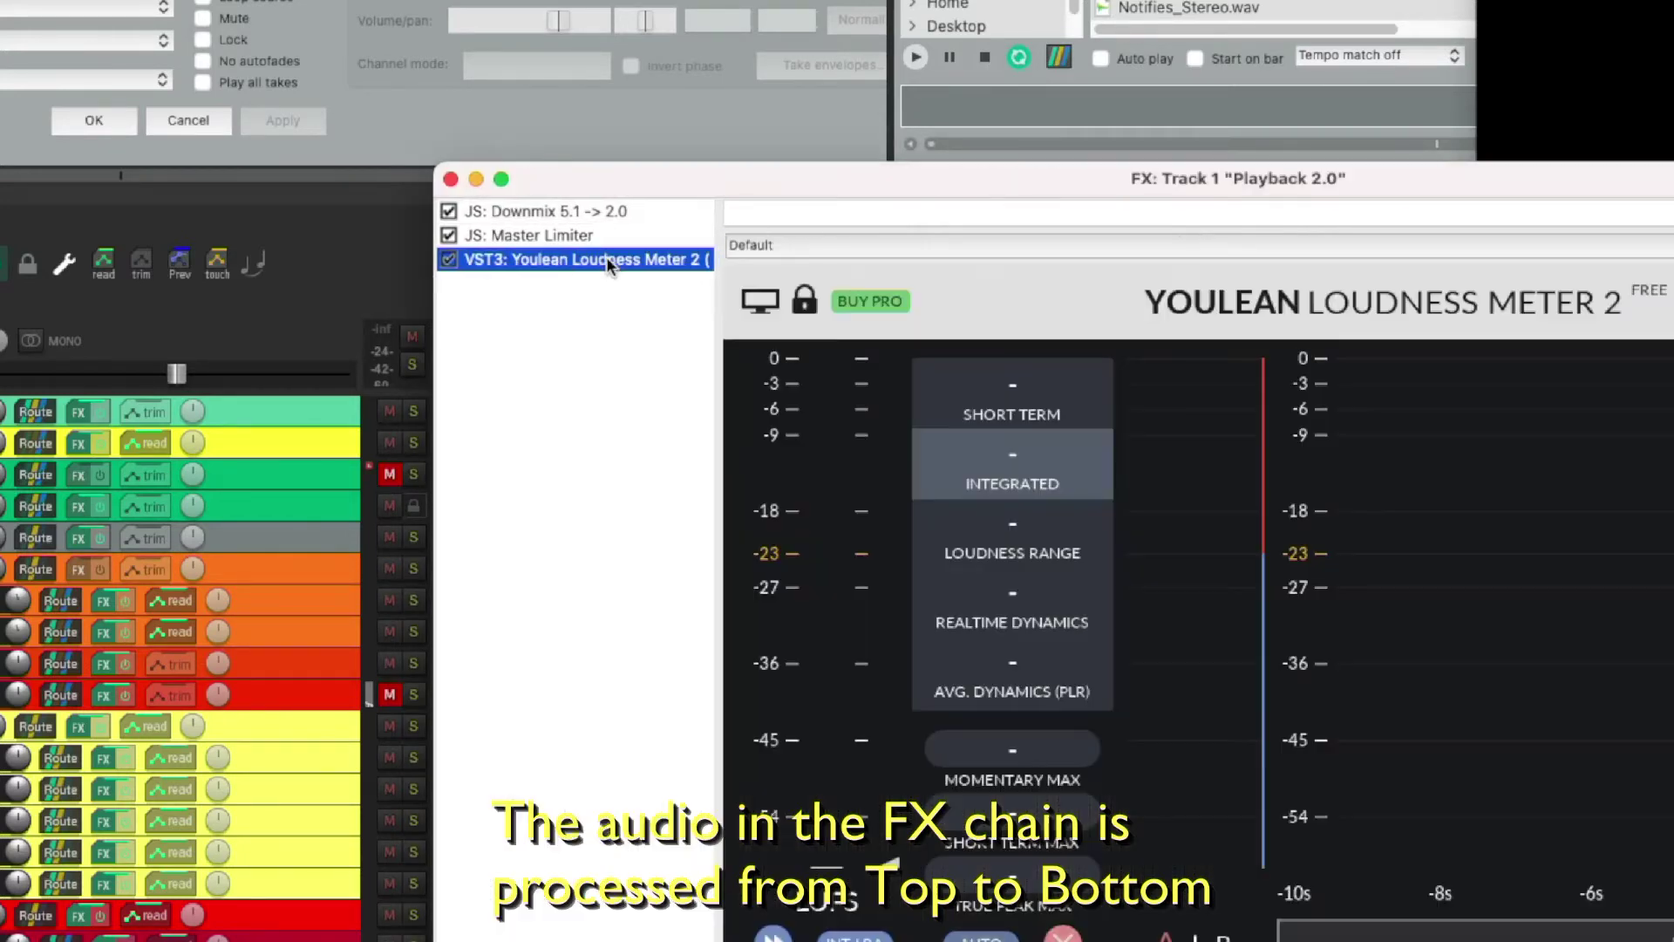
{"action": "left_click", "coordinate": [579, 237]}
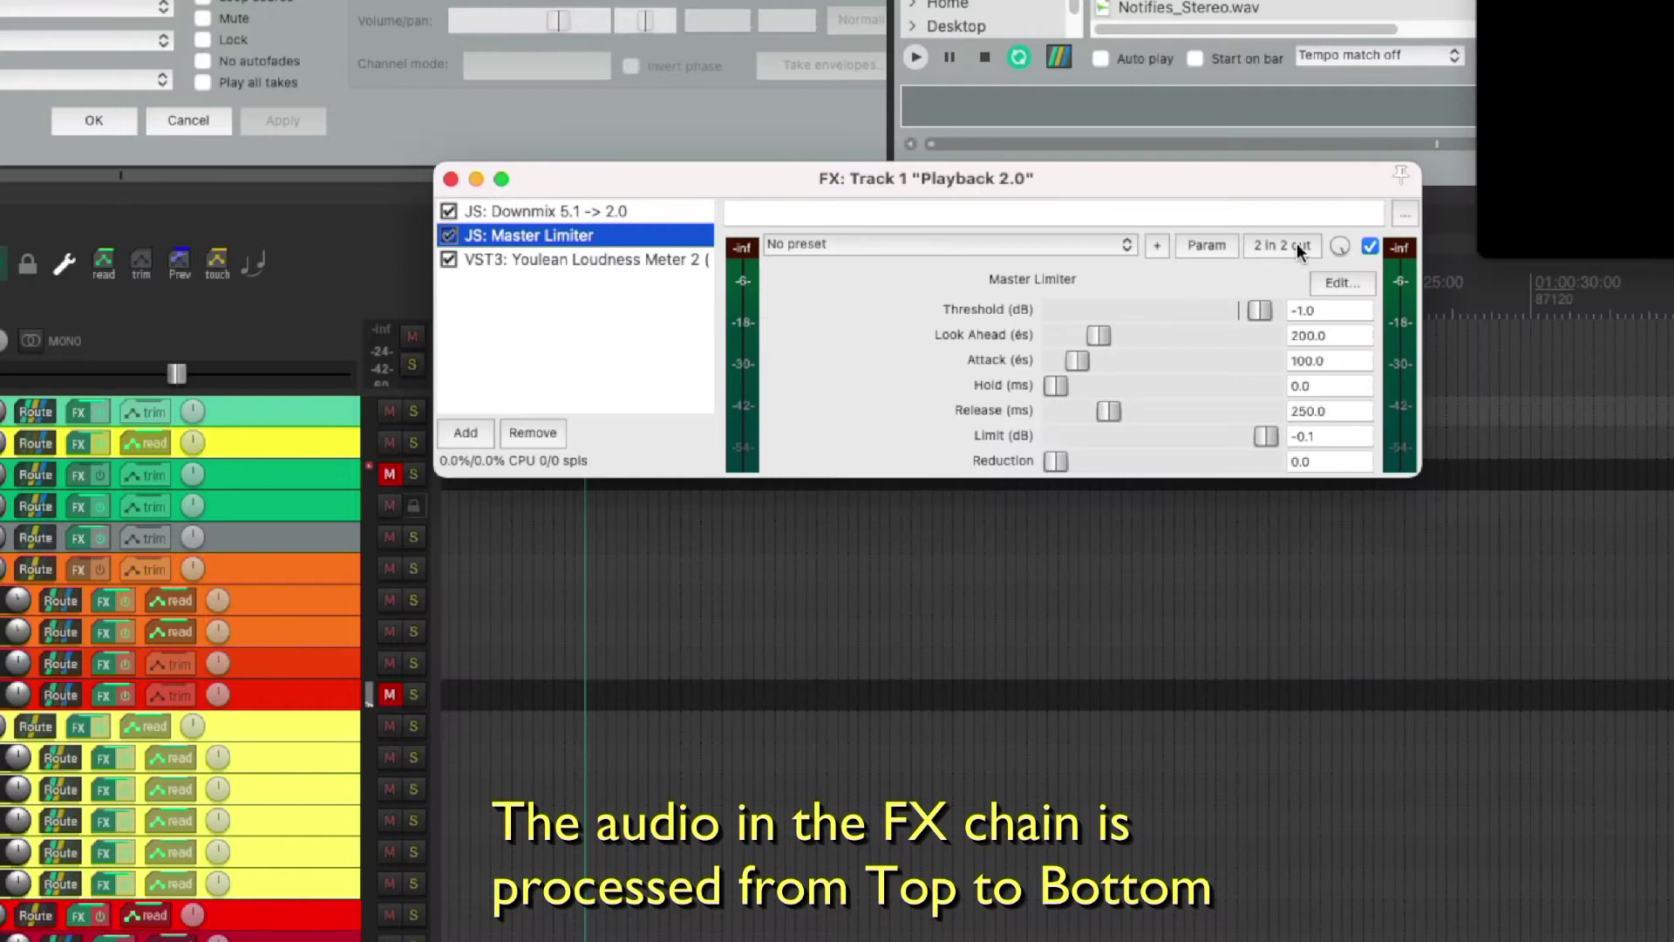
{"action": "left_click", "coordinate": [1283, 245]}
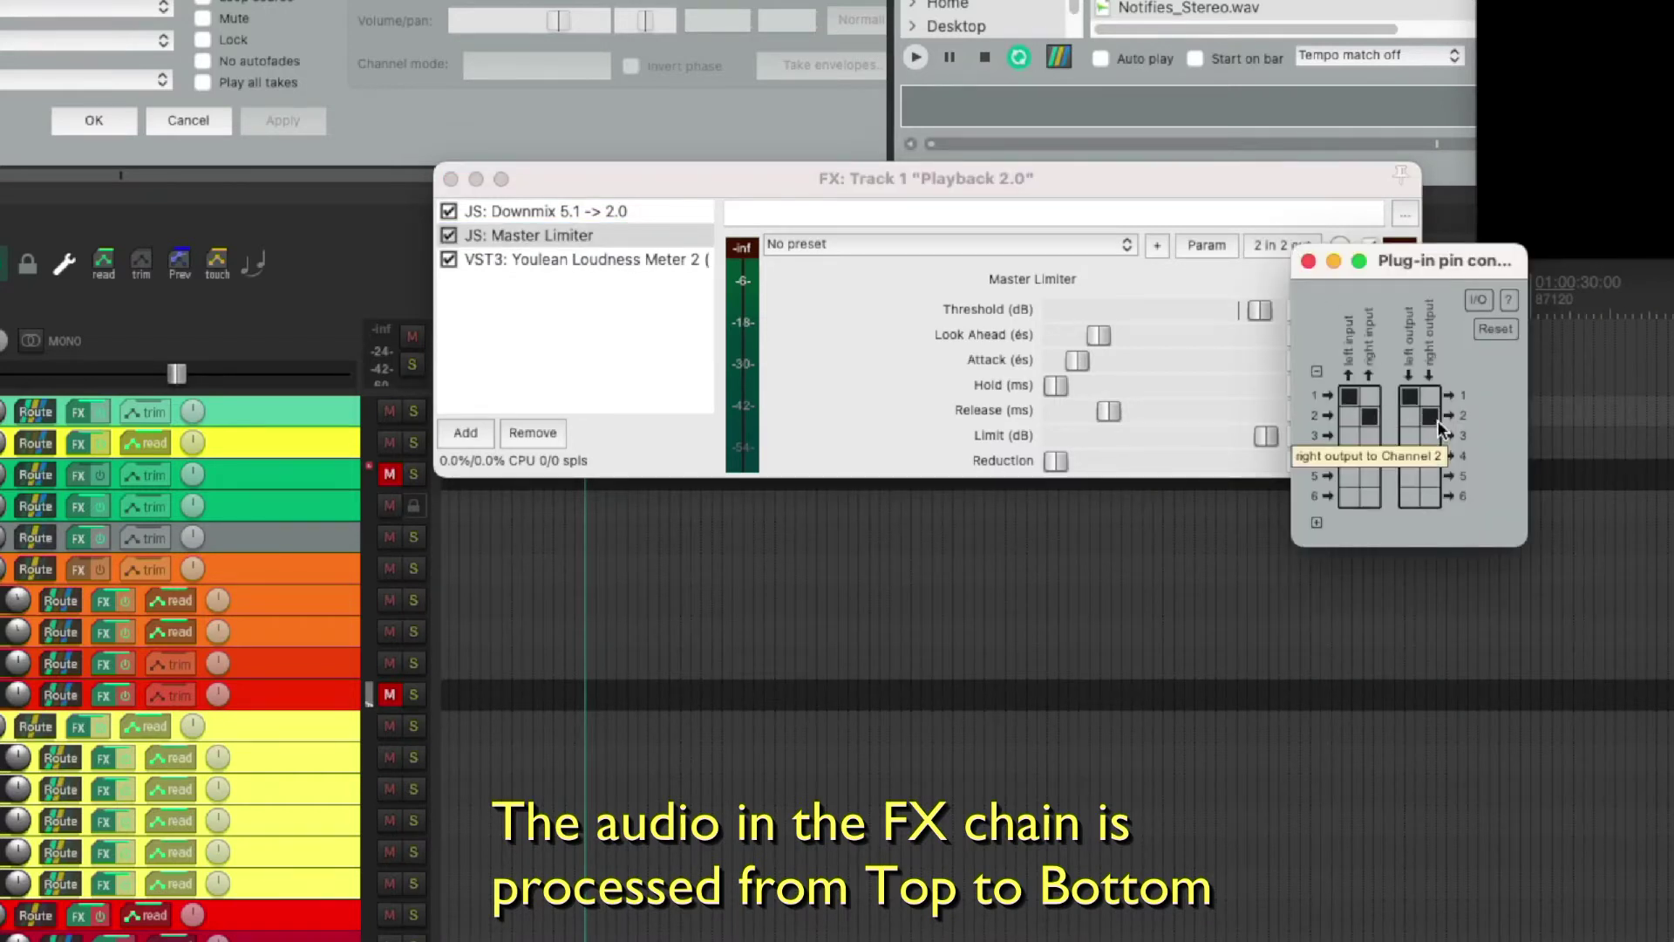
{"action": "left_click", "coordinate": [486, 204]}
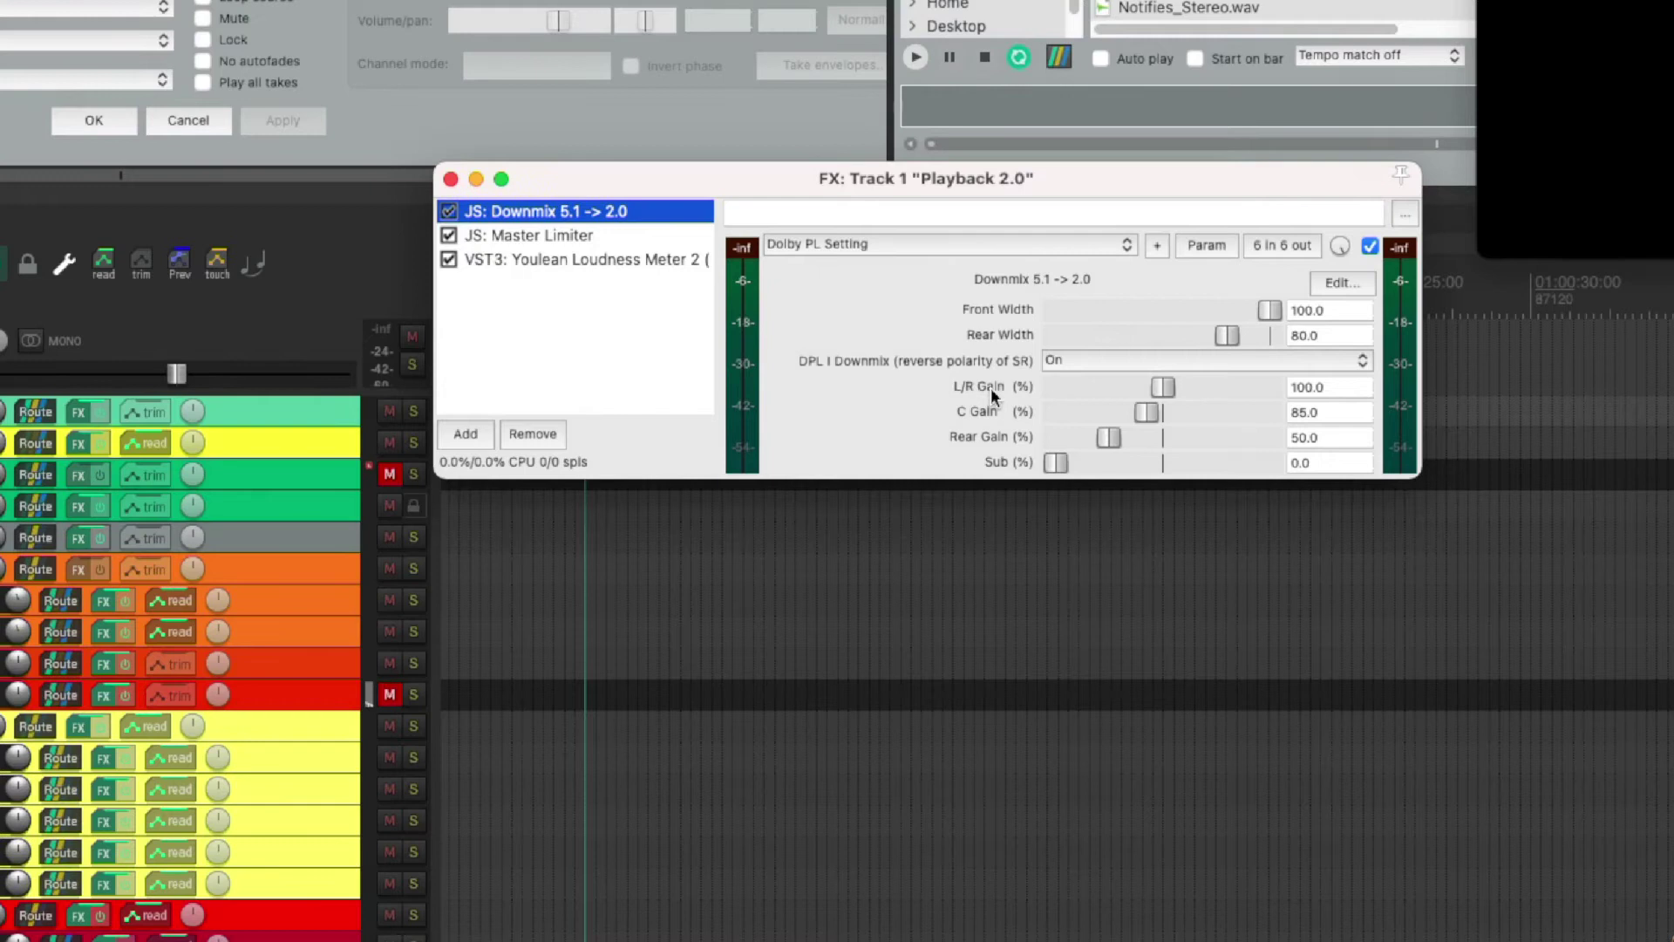
Step: Show Playback 2.0's FX chain with Downmix 5.1 -> 2.0 on the Dolby PL Setting preset
{"action": "left_click", "coordinate": [1158, 387]}
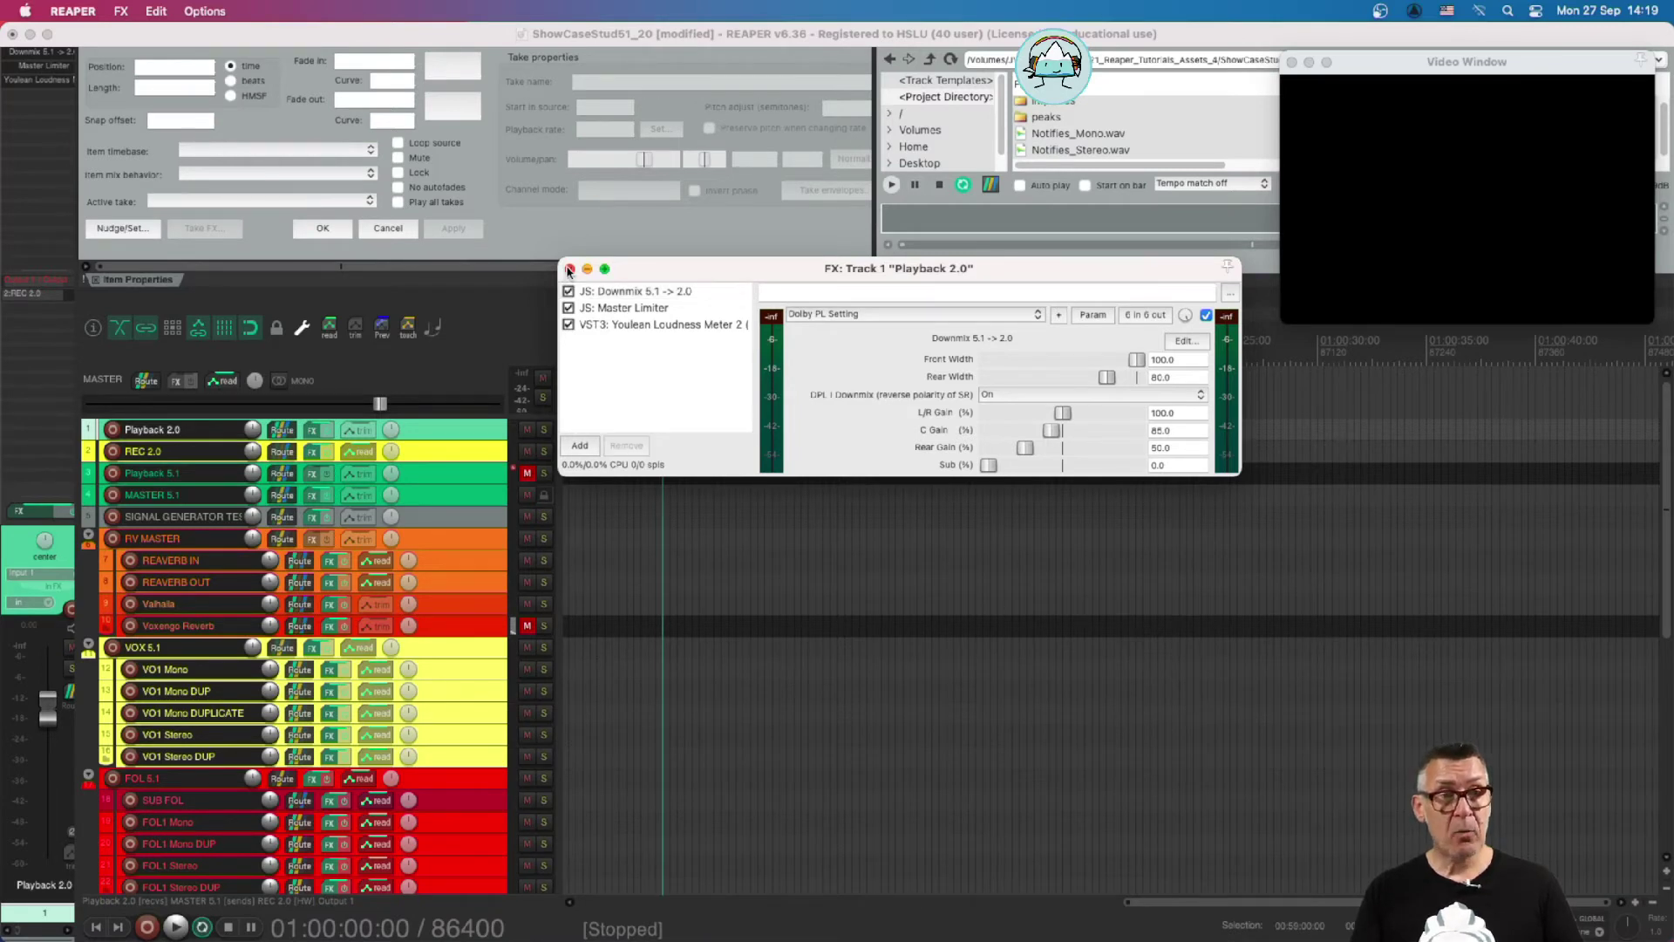
Step: Close the FX chain, select MASTER 5.1 then Playback 2.0, and check REC 2.0's routing
{"action": "left_click", "coordinate": [569, 268]}
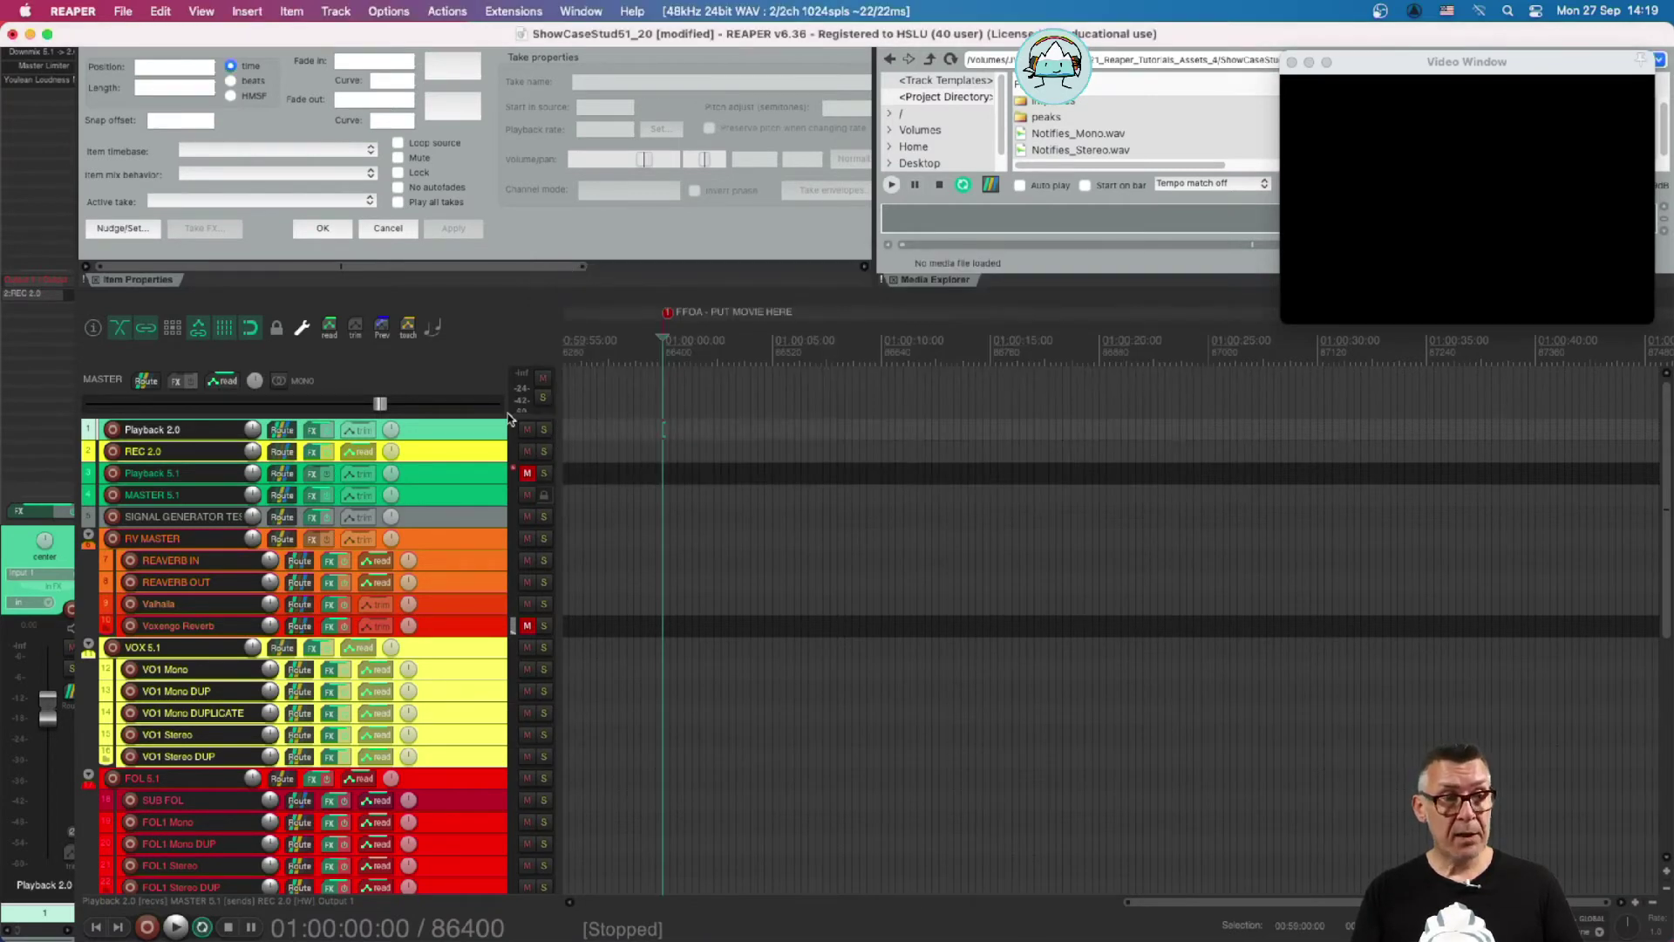
{"action": "left_click", "coordinate": [442, 499]}
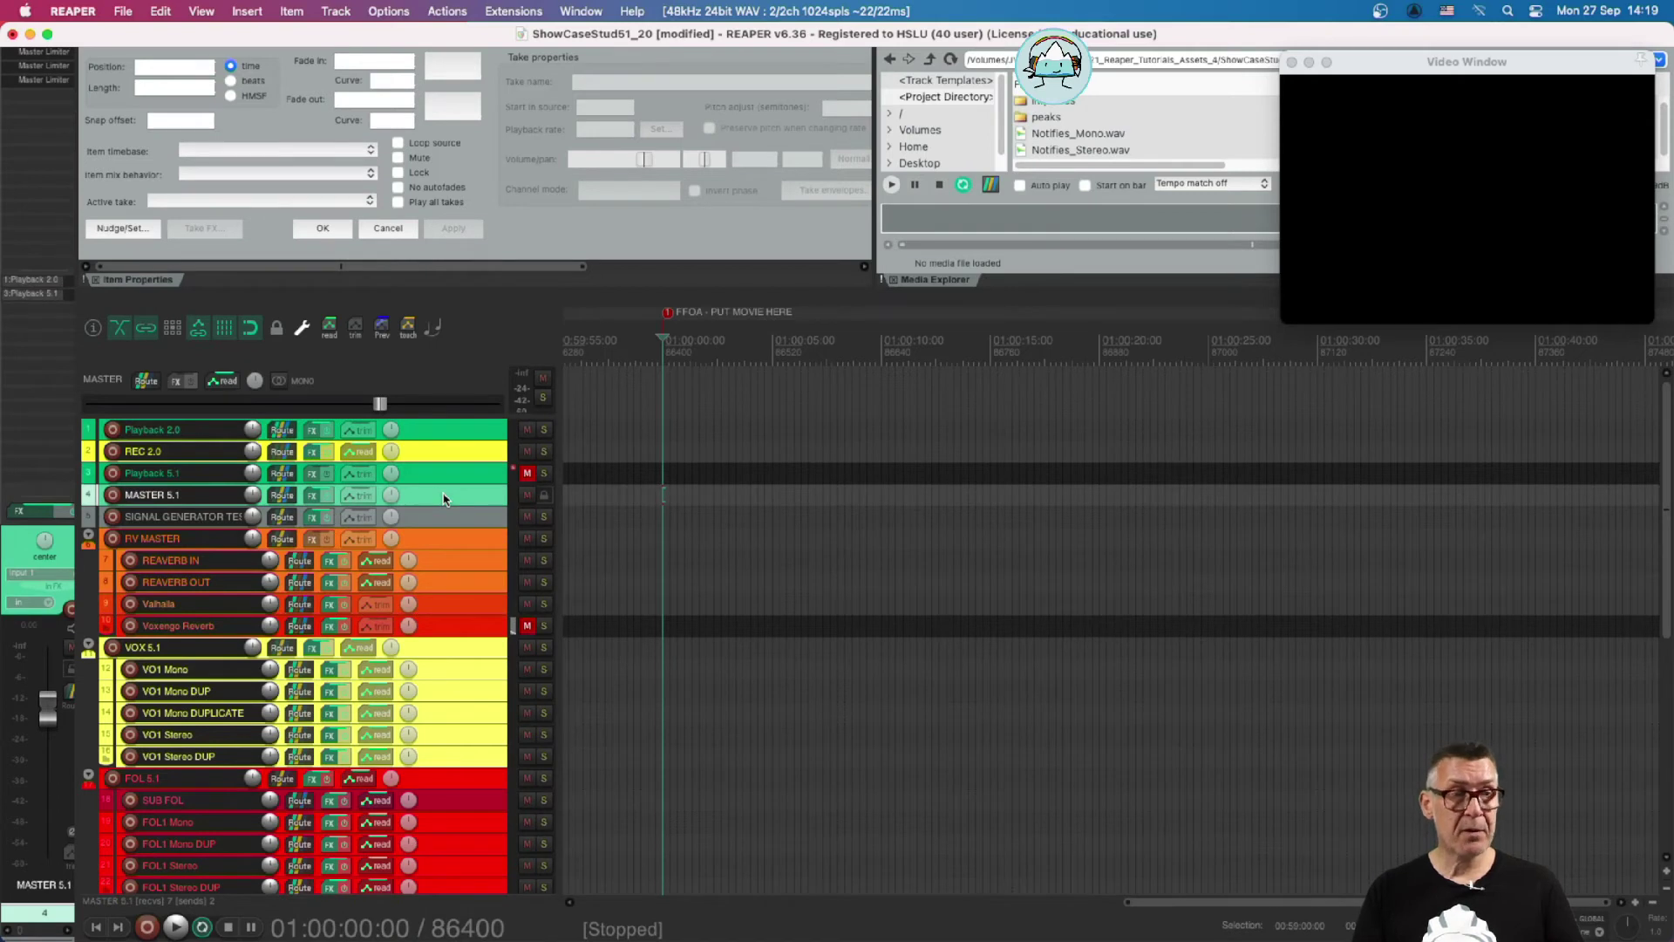
{"action": "left_click", "coordinate": [448, 431]}
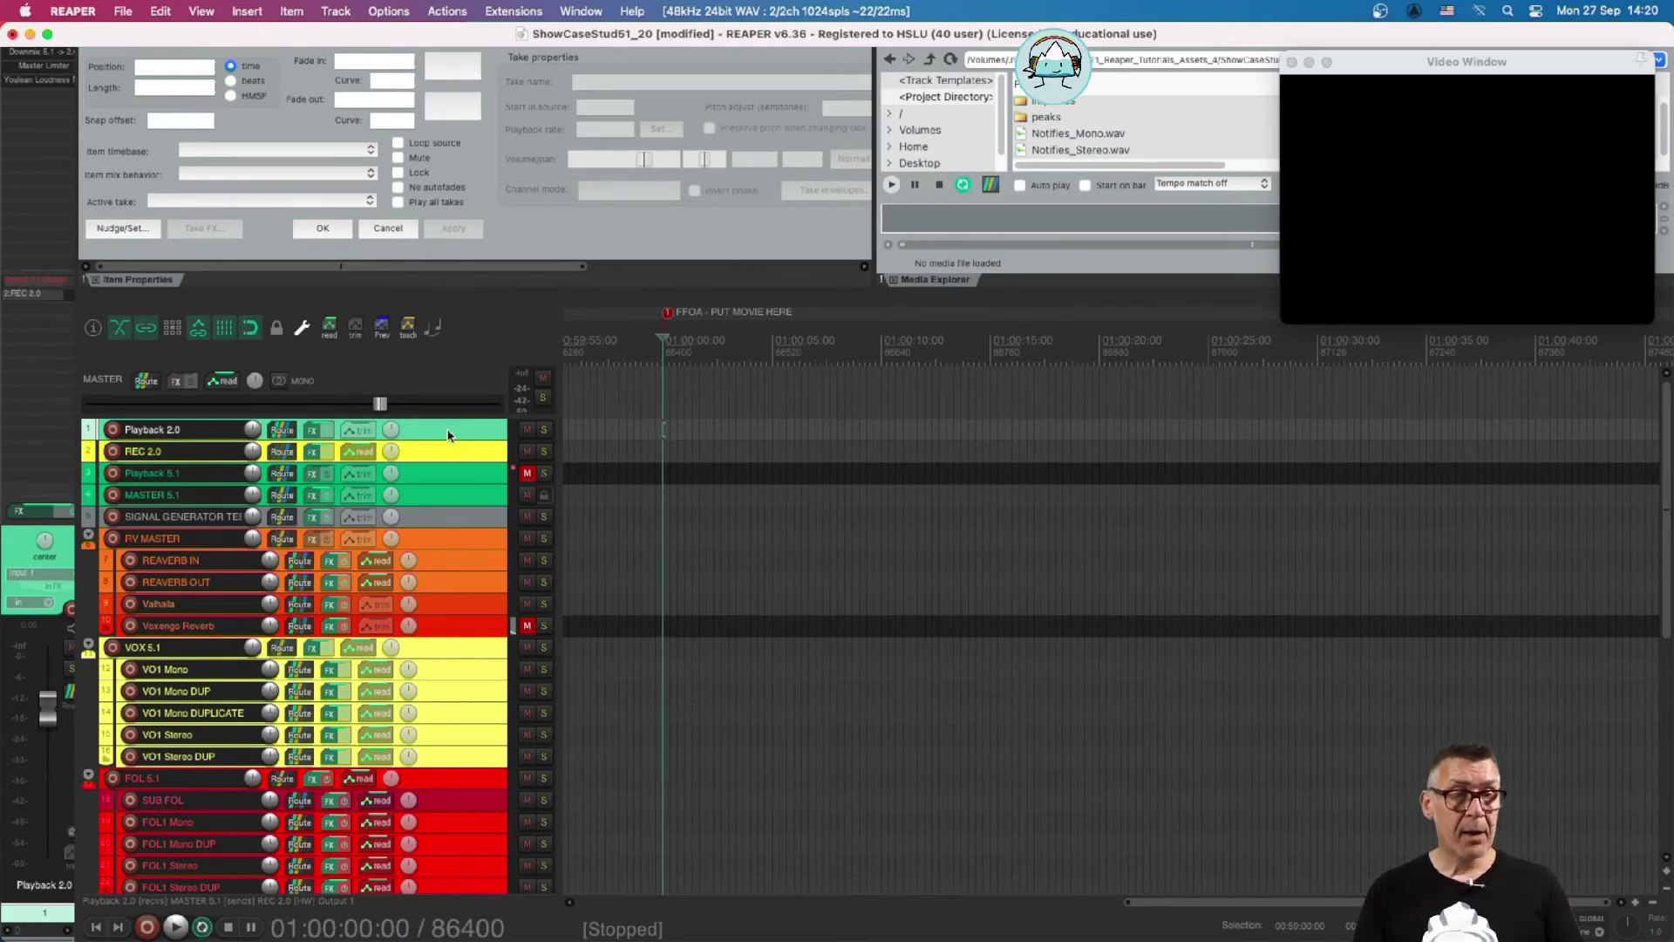
{"action": "mouse_move", "coordinate": [275, 436]}
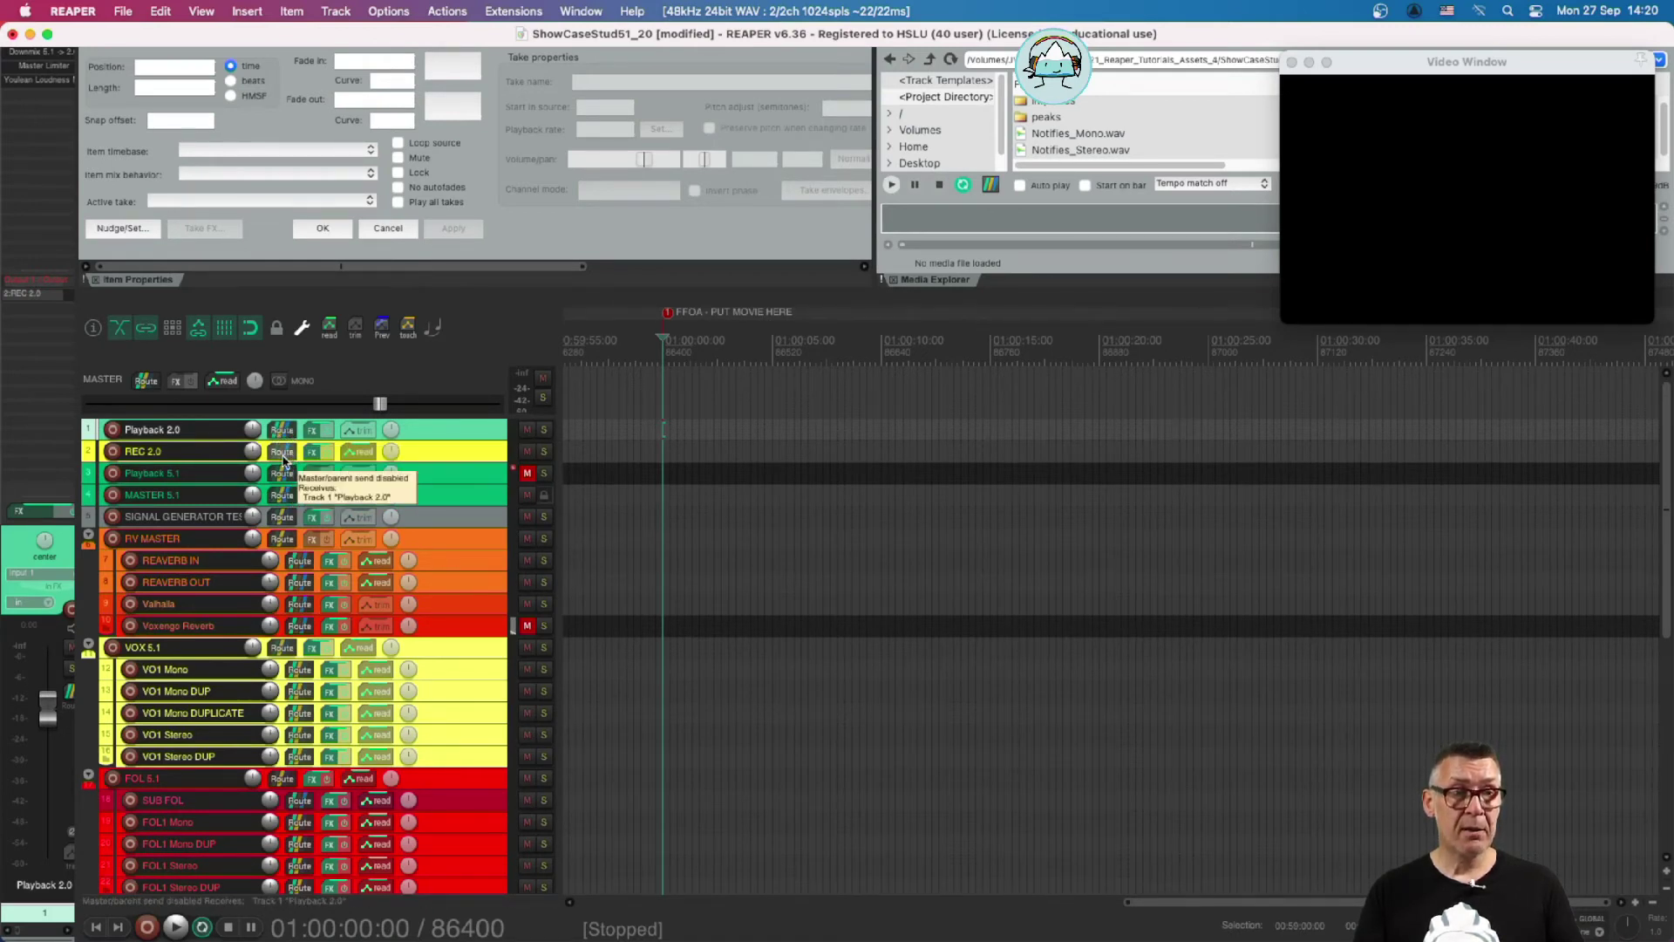
{"action": "left_click", "coordinate": [278, 454]}
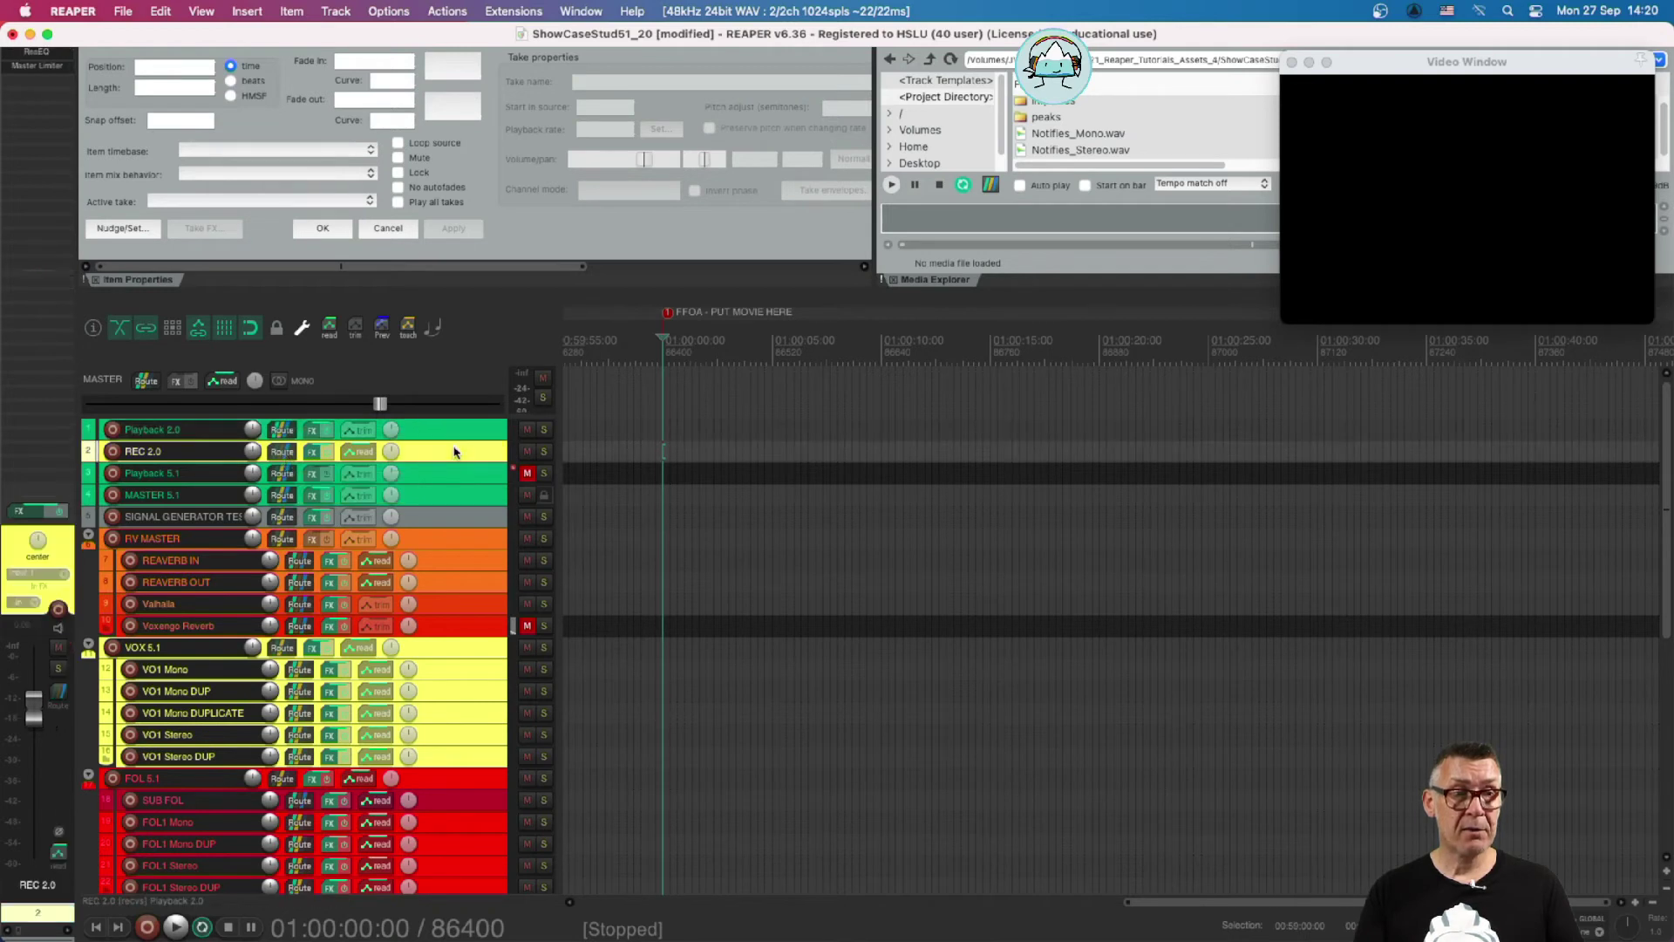
{"action": "left_click", "coordinate": [282, 452]}
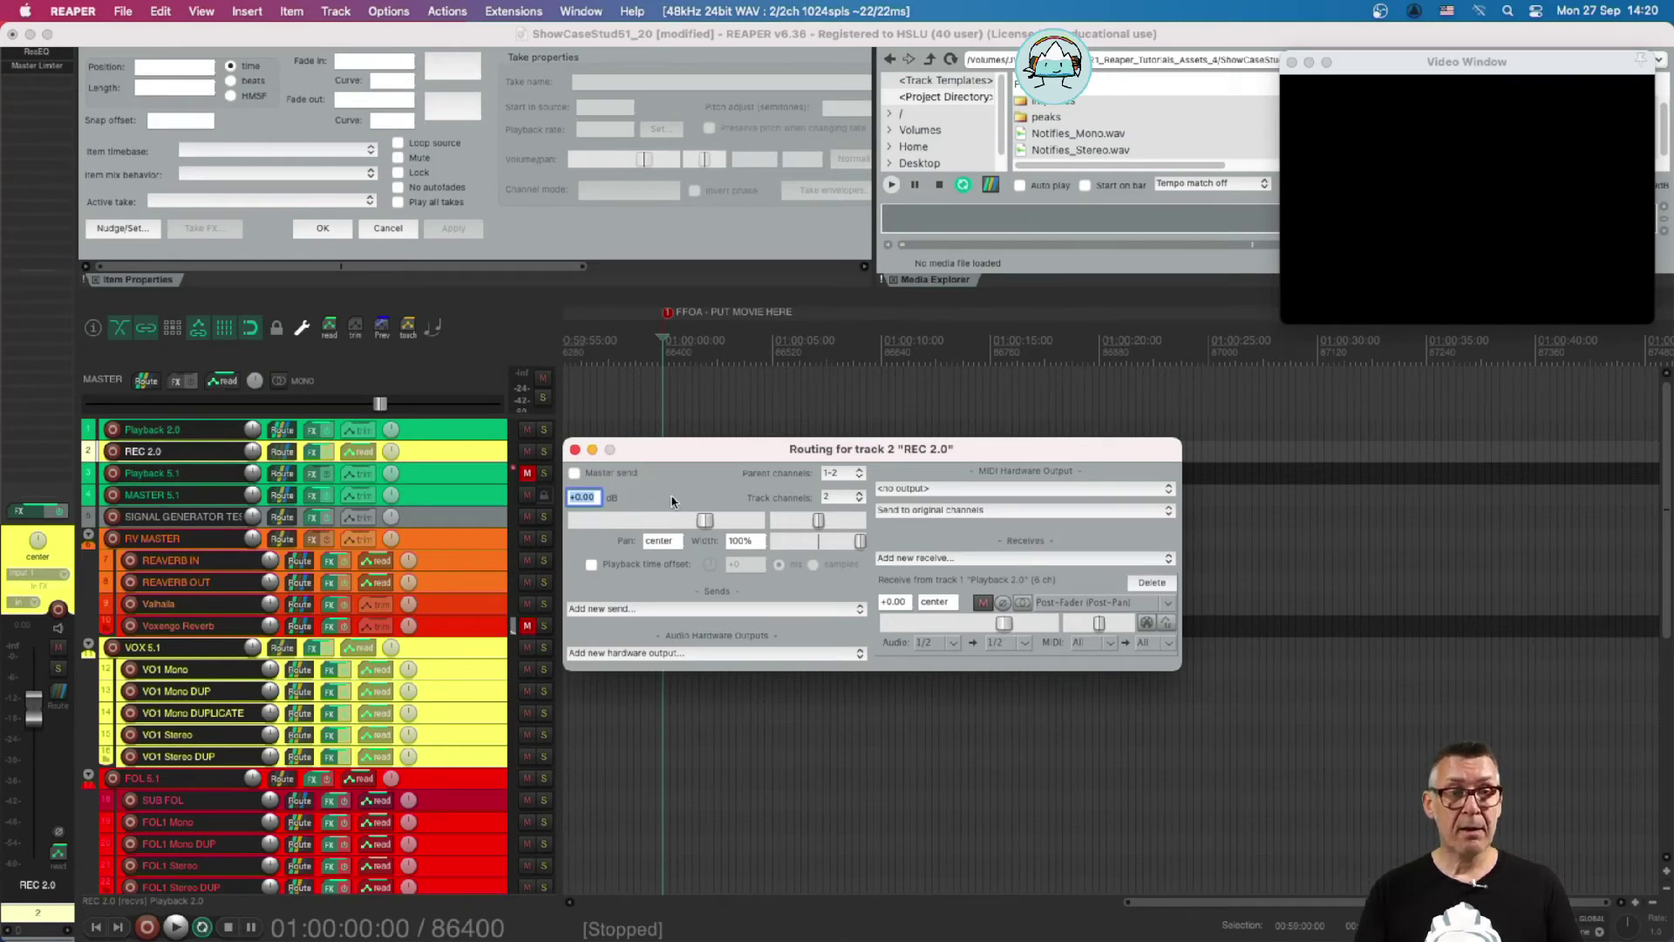
{"action": "key", "text": "Escape"}
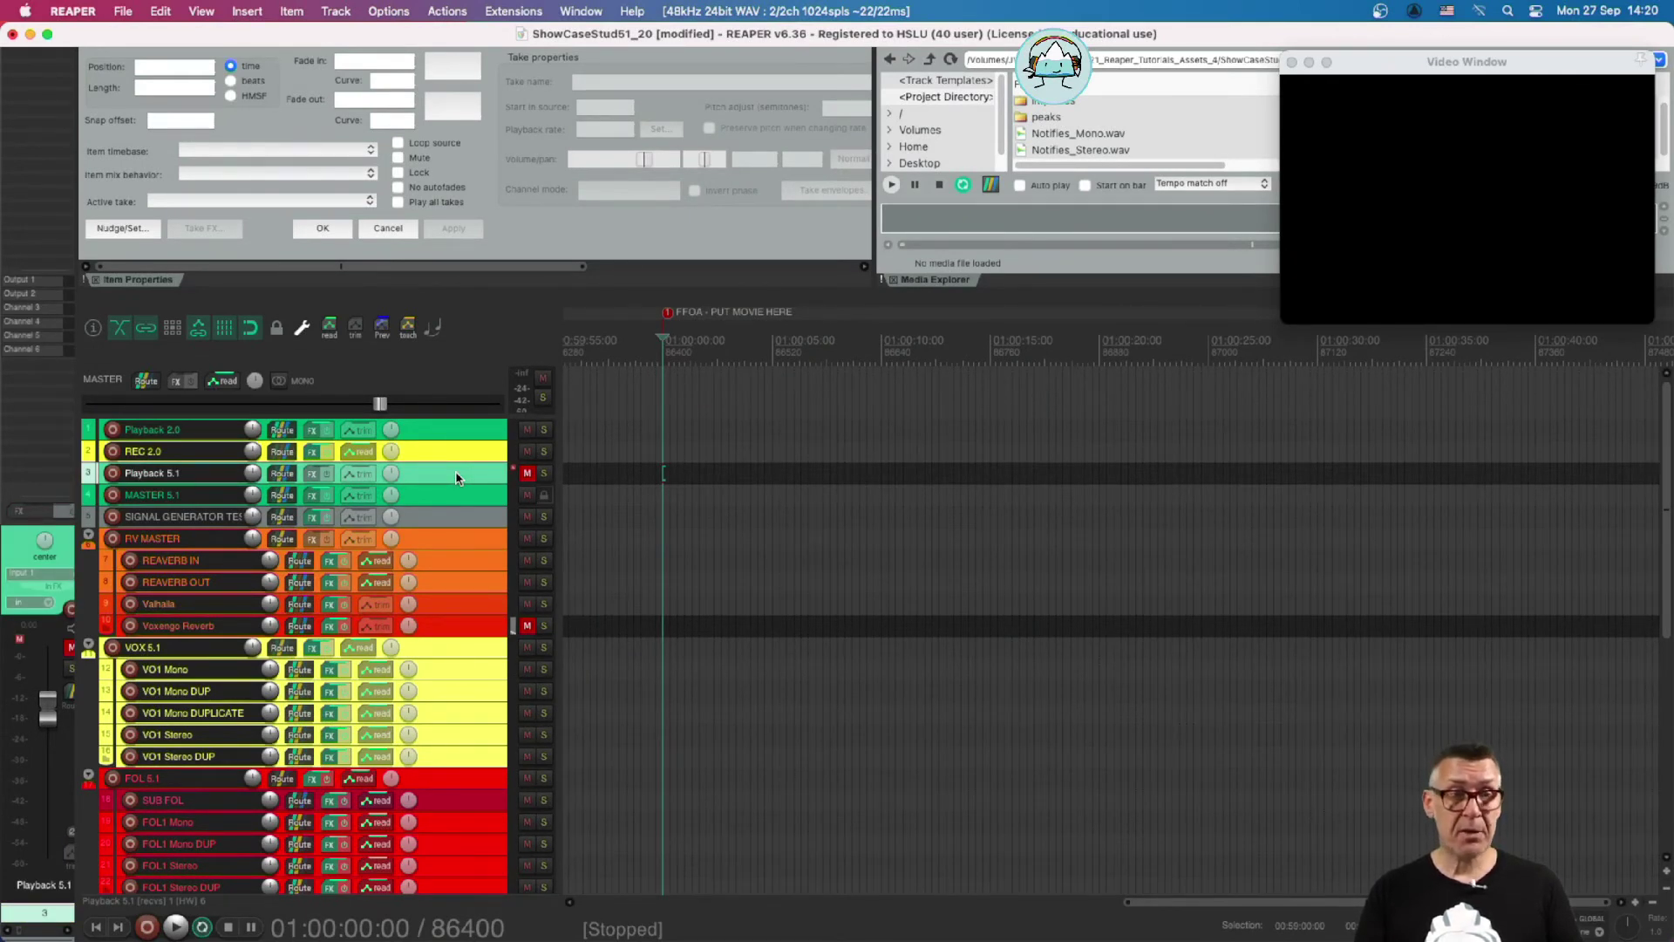
{"action": "left_click", "coordinate": [528, 430]}
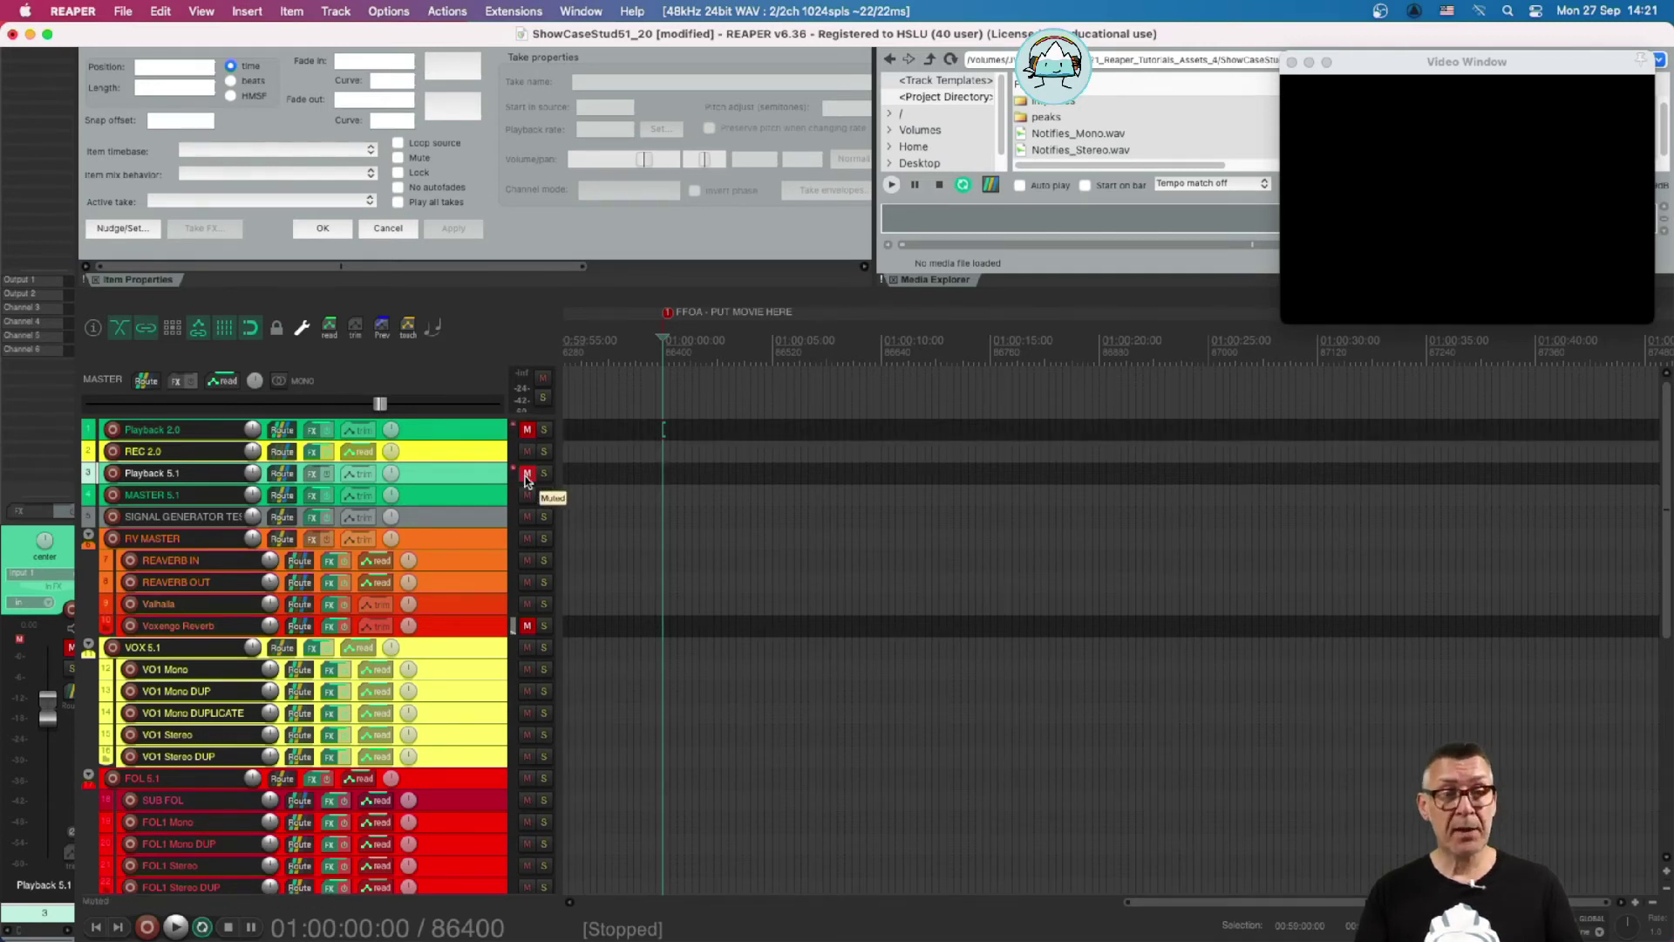
{"action": "left_click", "coordinate": [527, 475]}
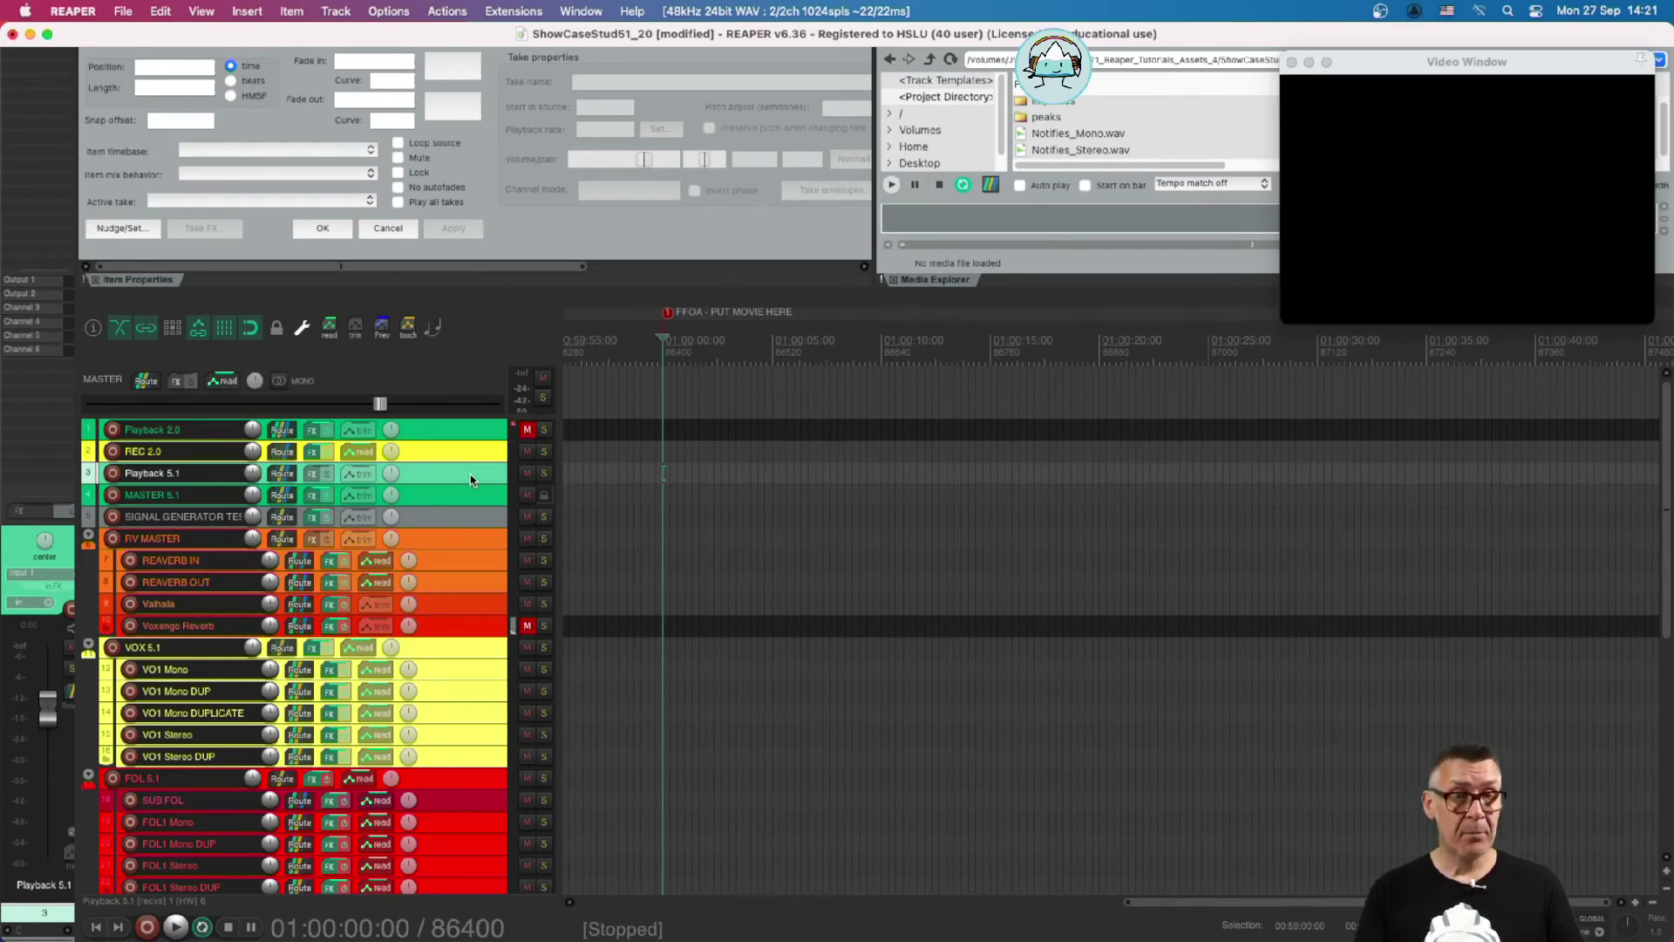
{"action": "left_click", "coordinate": [526, 429]}
{"action": "left_click", "coordinate": [526, 472]}
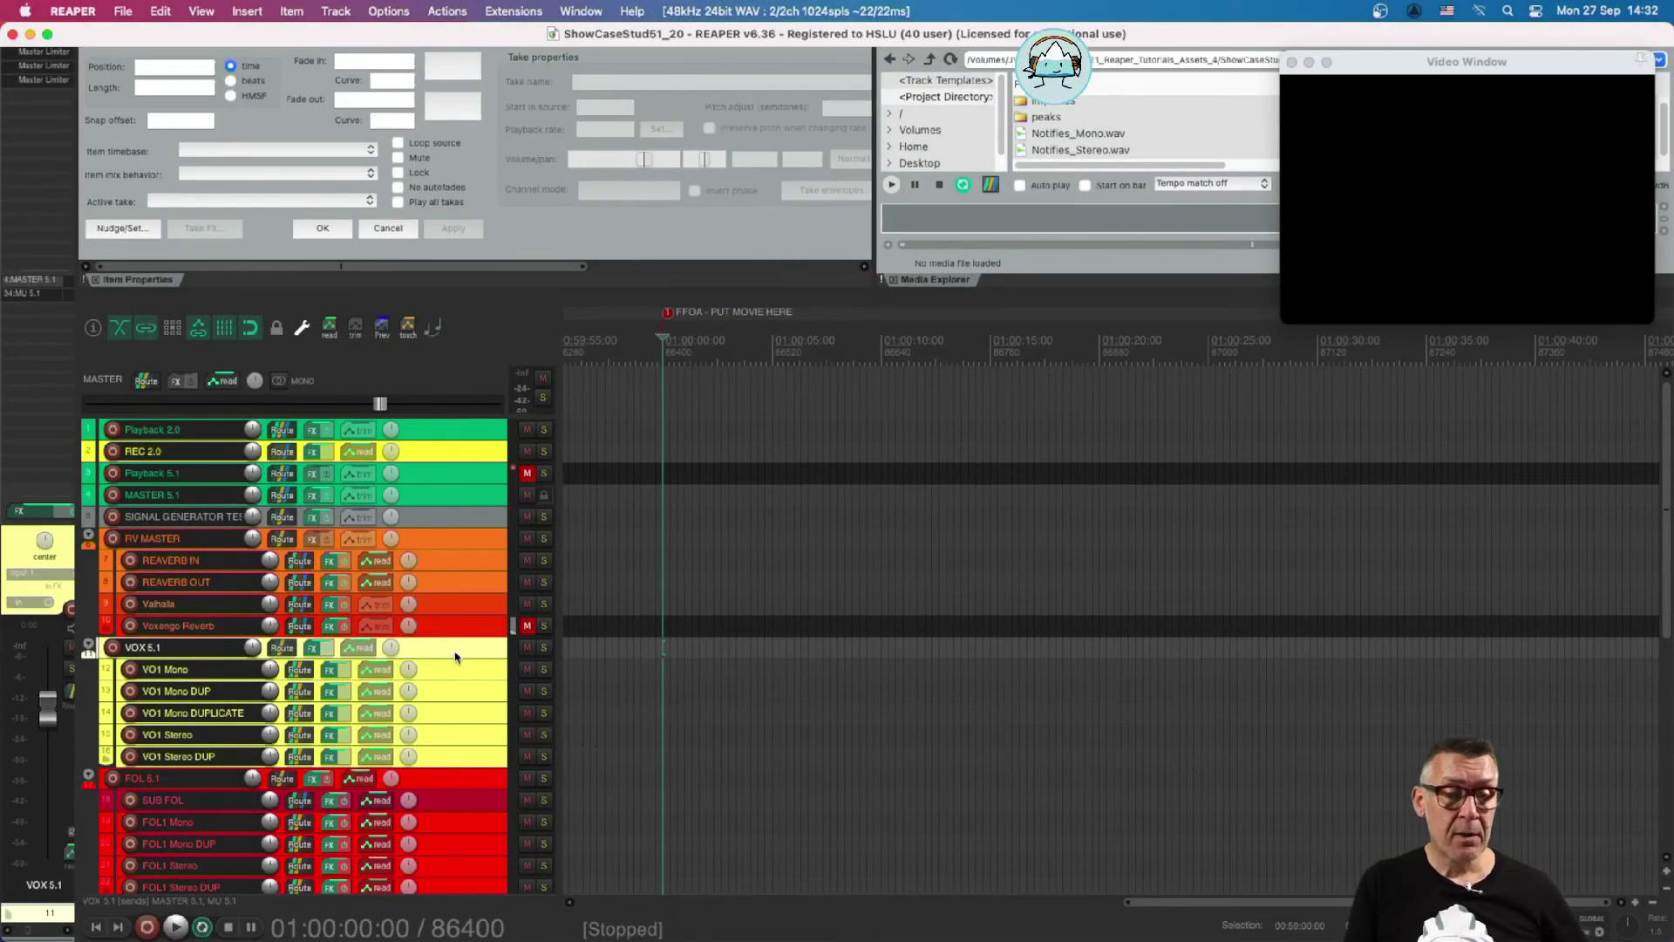
{"action": "scroll", "coordinate": [455, 657], "scroll_direction": "down", "scroll_amount": 5}
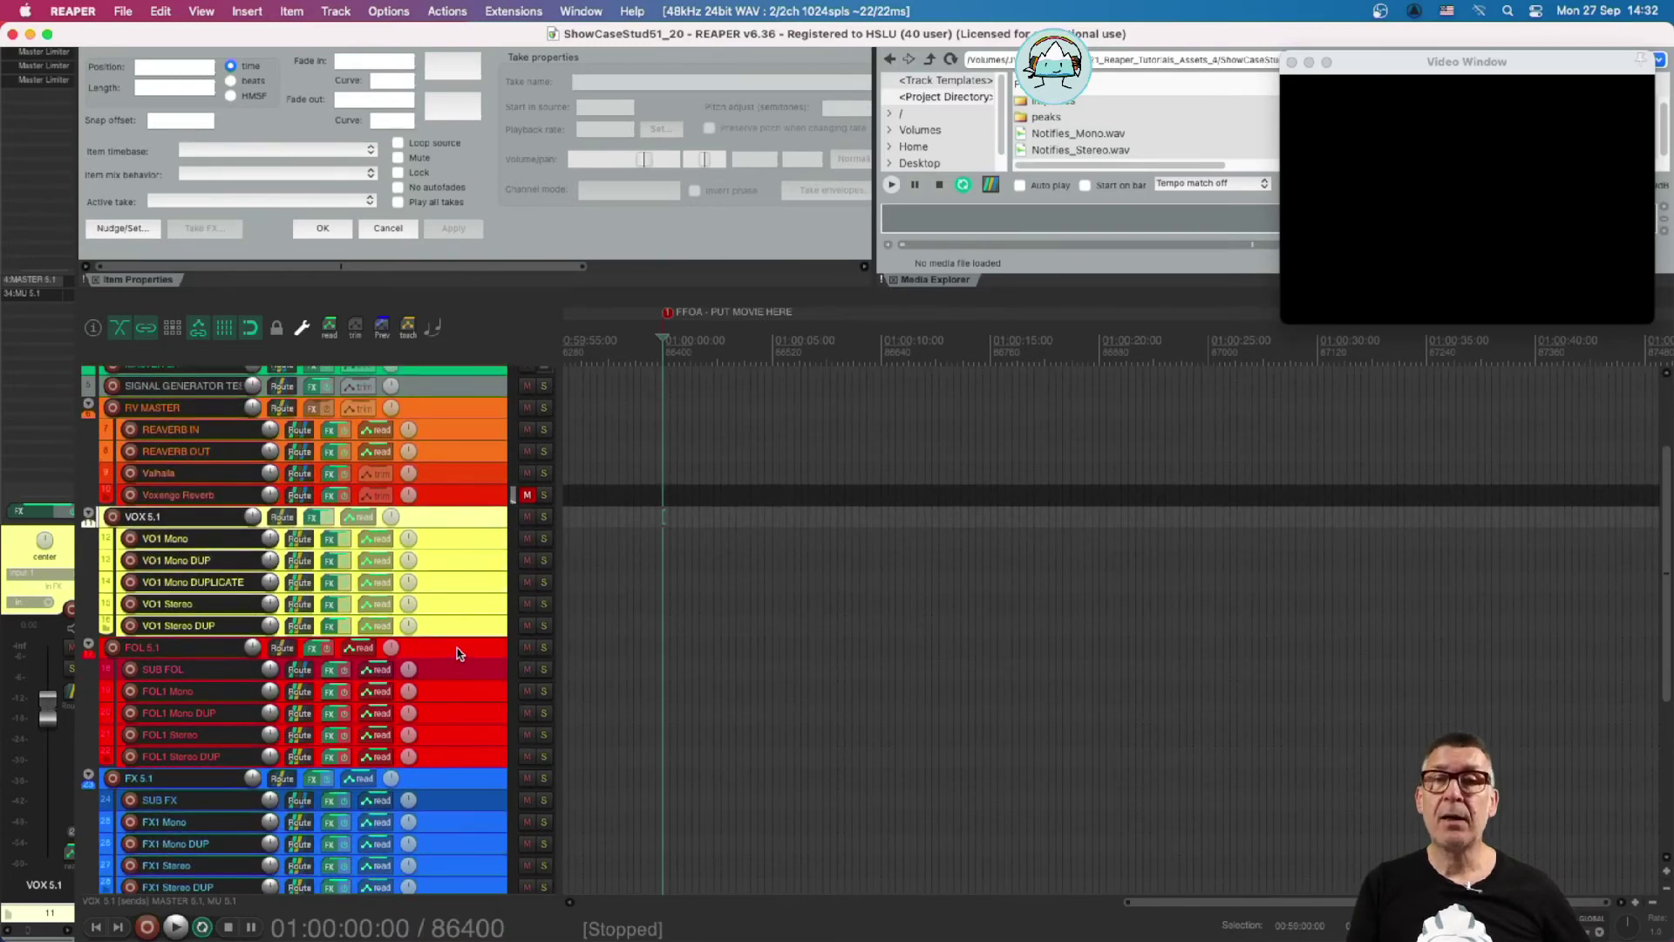
{"action": "scroll", "coordinate": [453, 521], "scroll_direction": "down", "scroll_amount": 3}
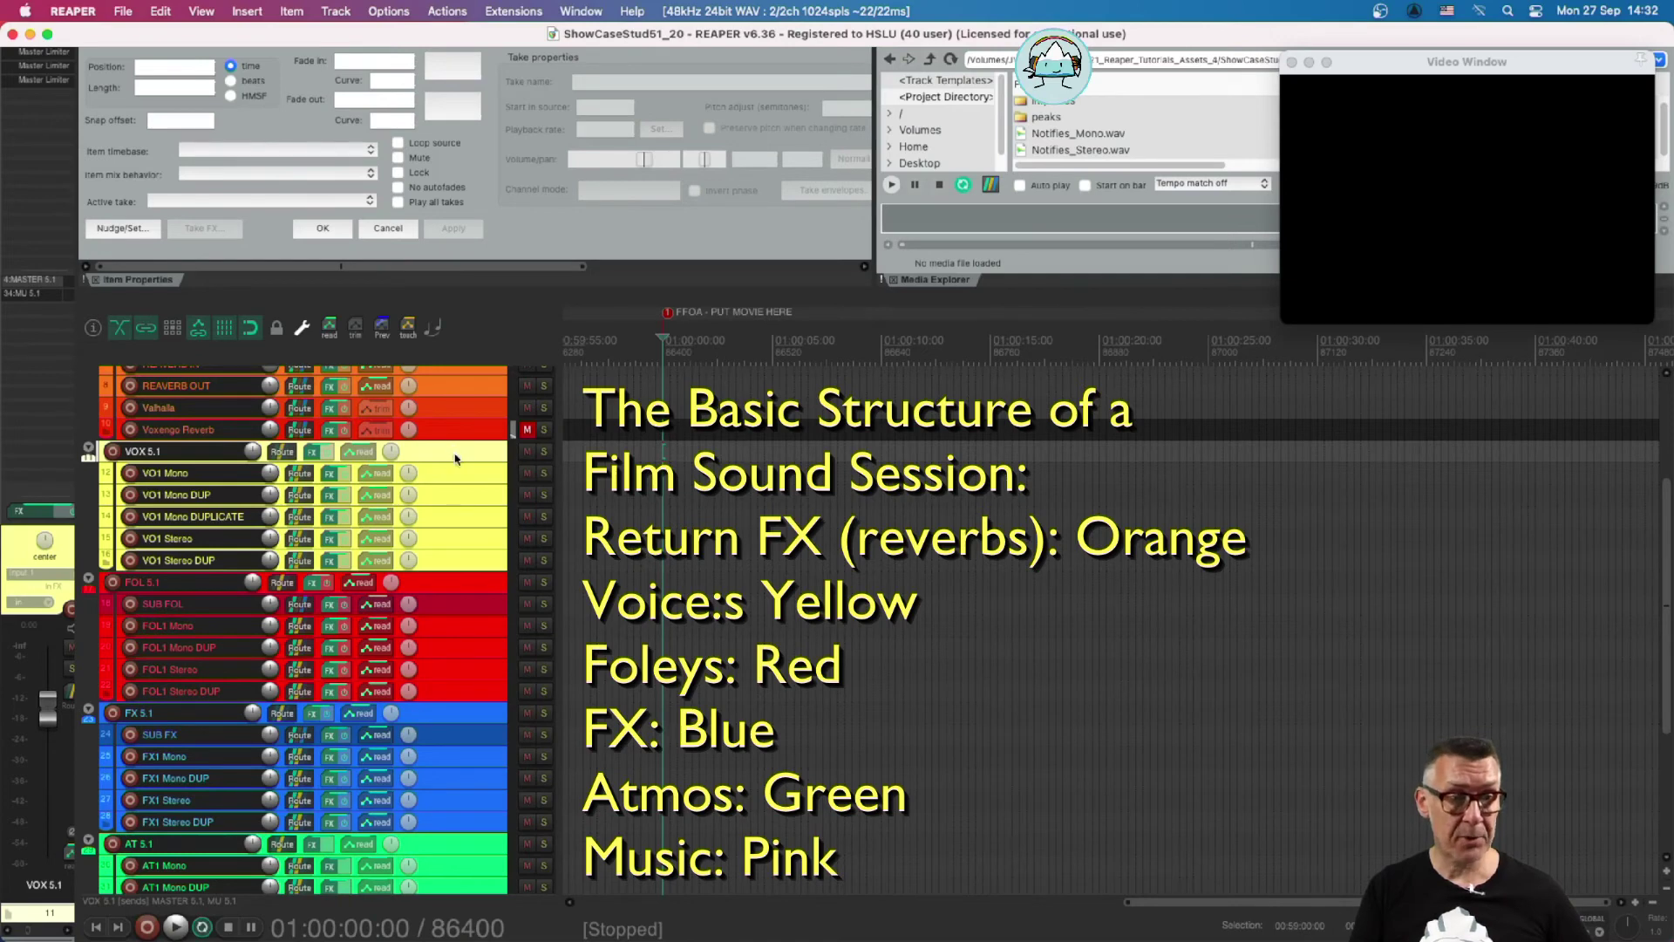
{"action": "scroll", "coordinate": [449, 488], "scroll_direction": "down", "scroll_amount": 3}
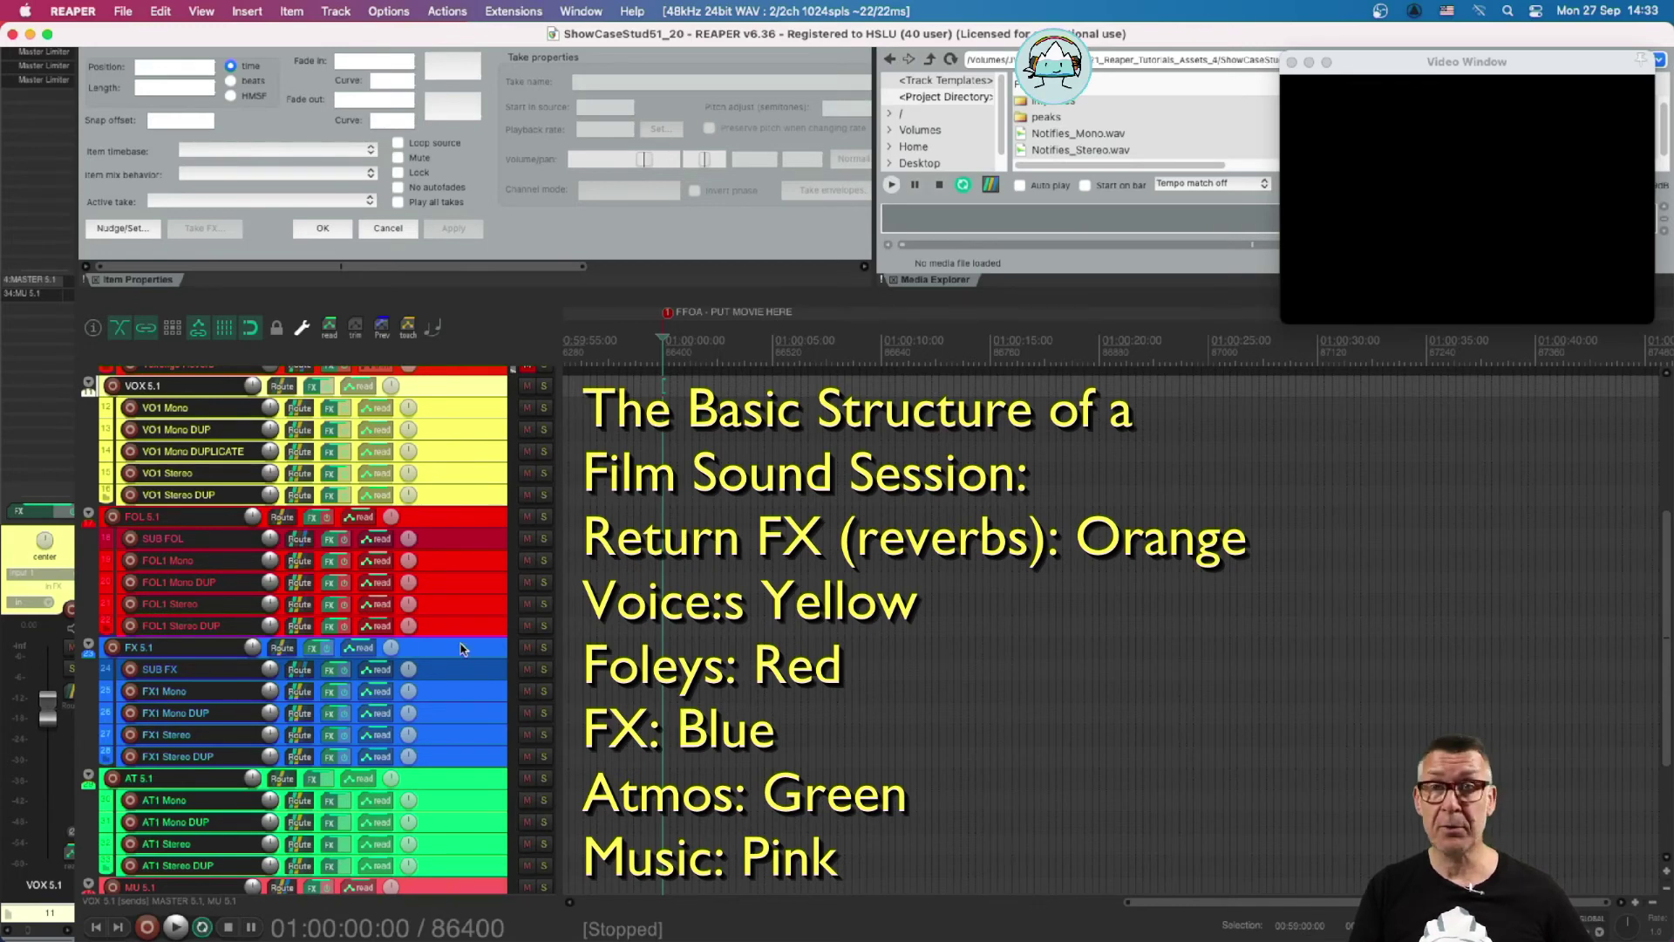
{"action": "scroll", "coordinate": [462, 650], "scroll_direction": "down", "scroll_amount": 5}
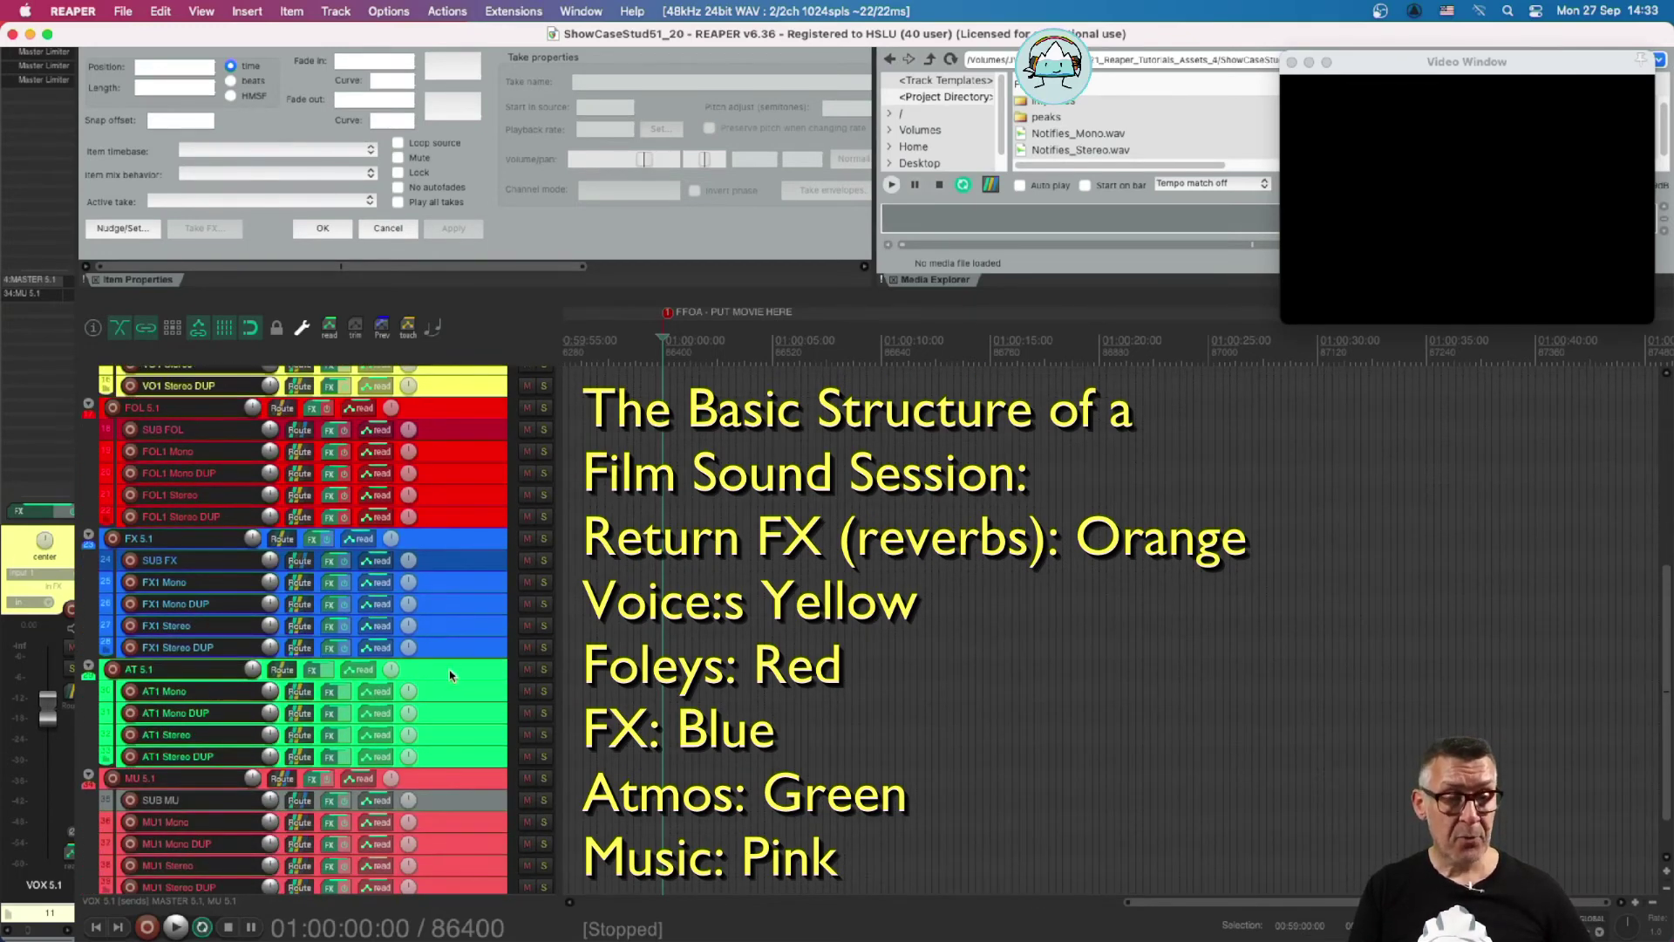
{"action": "scroll", "coordinate": [451, 674], "scroll_direction": "down", "scroll_amount": 3}
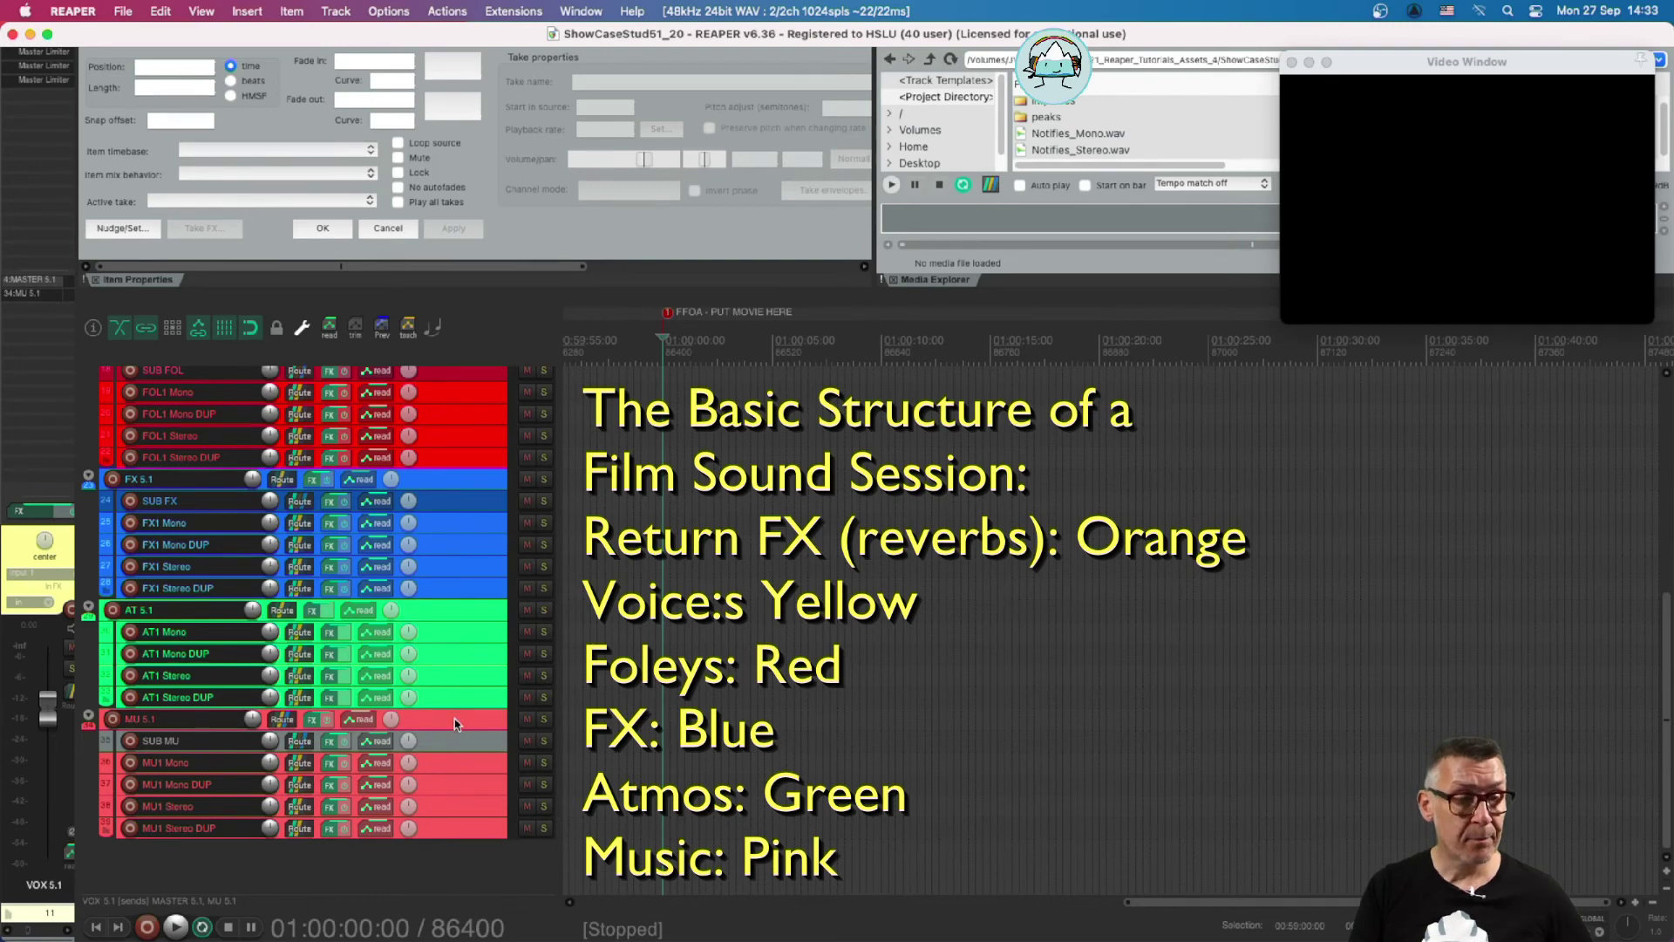
{"action": "scroll", "coordinate": [454, 611], "scroll_direction": "up", "scroll_amount": 12}
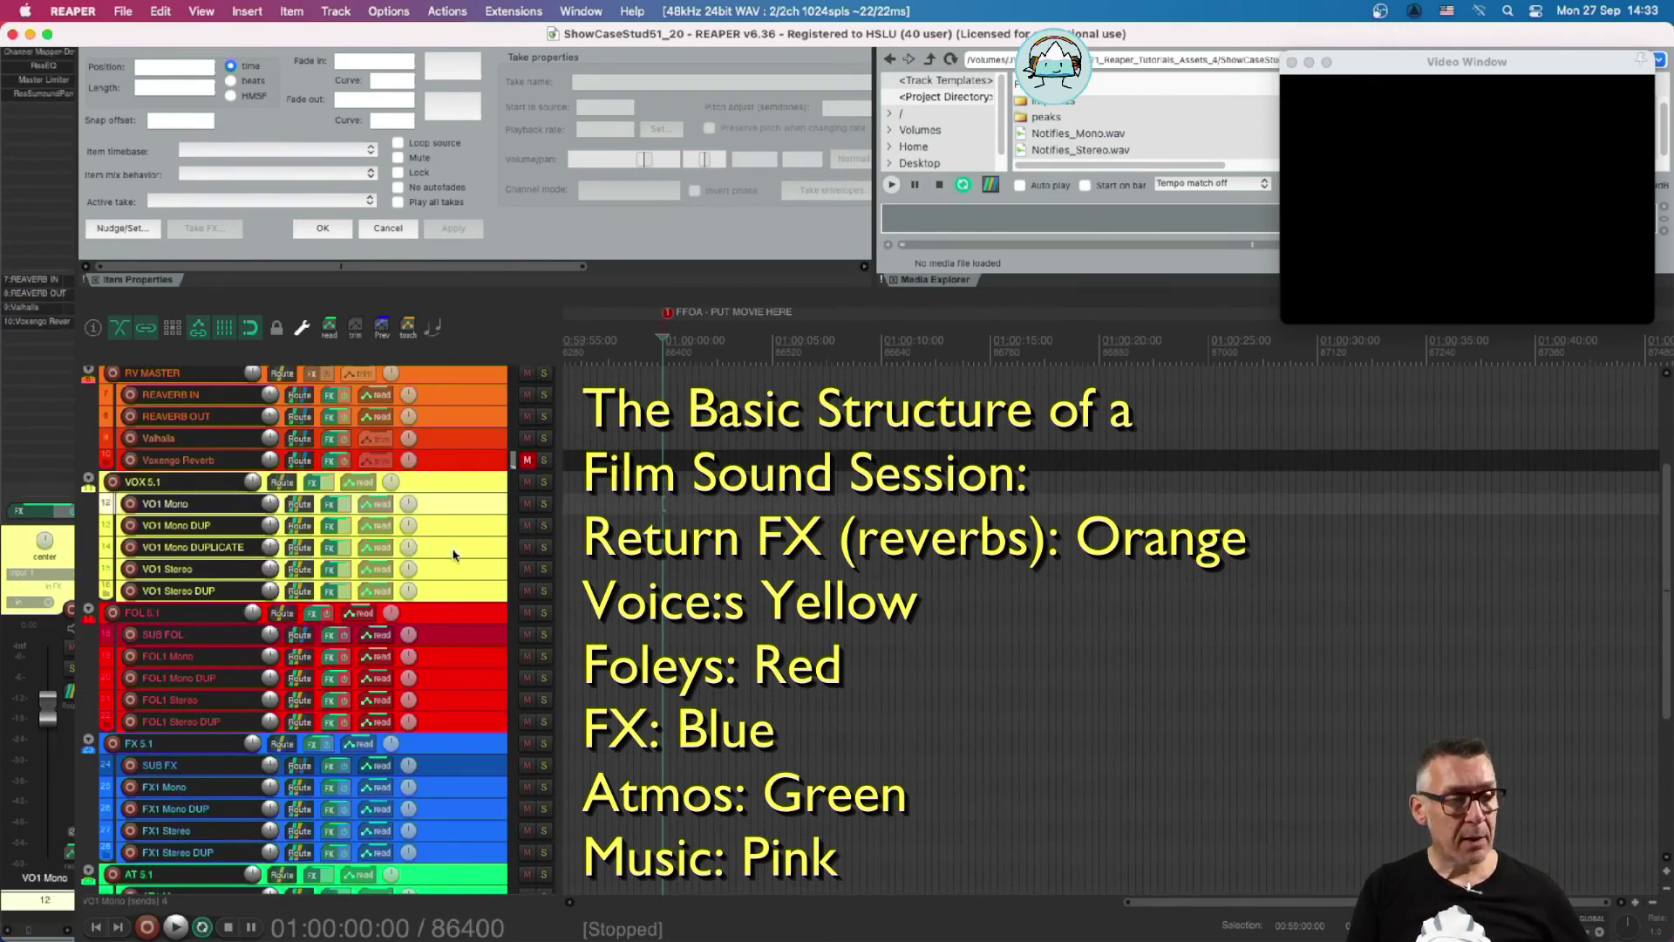
{"action": "left_click", "coordinate": [445, 484]}
{"action": "left_click", "coordinate": [440, 503]}
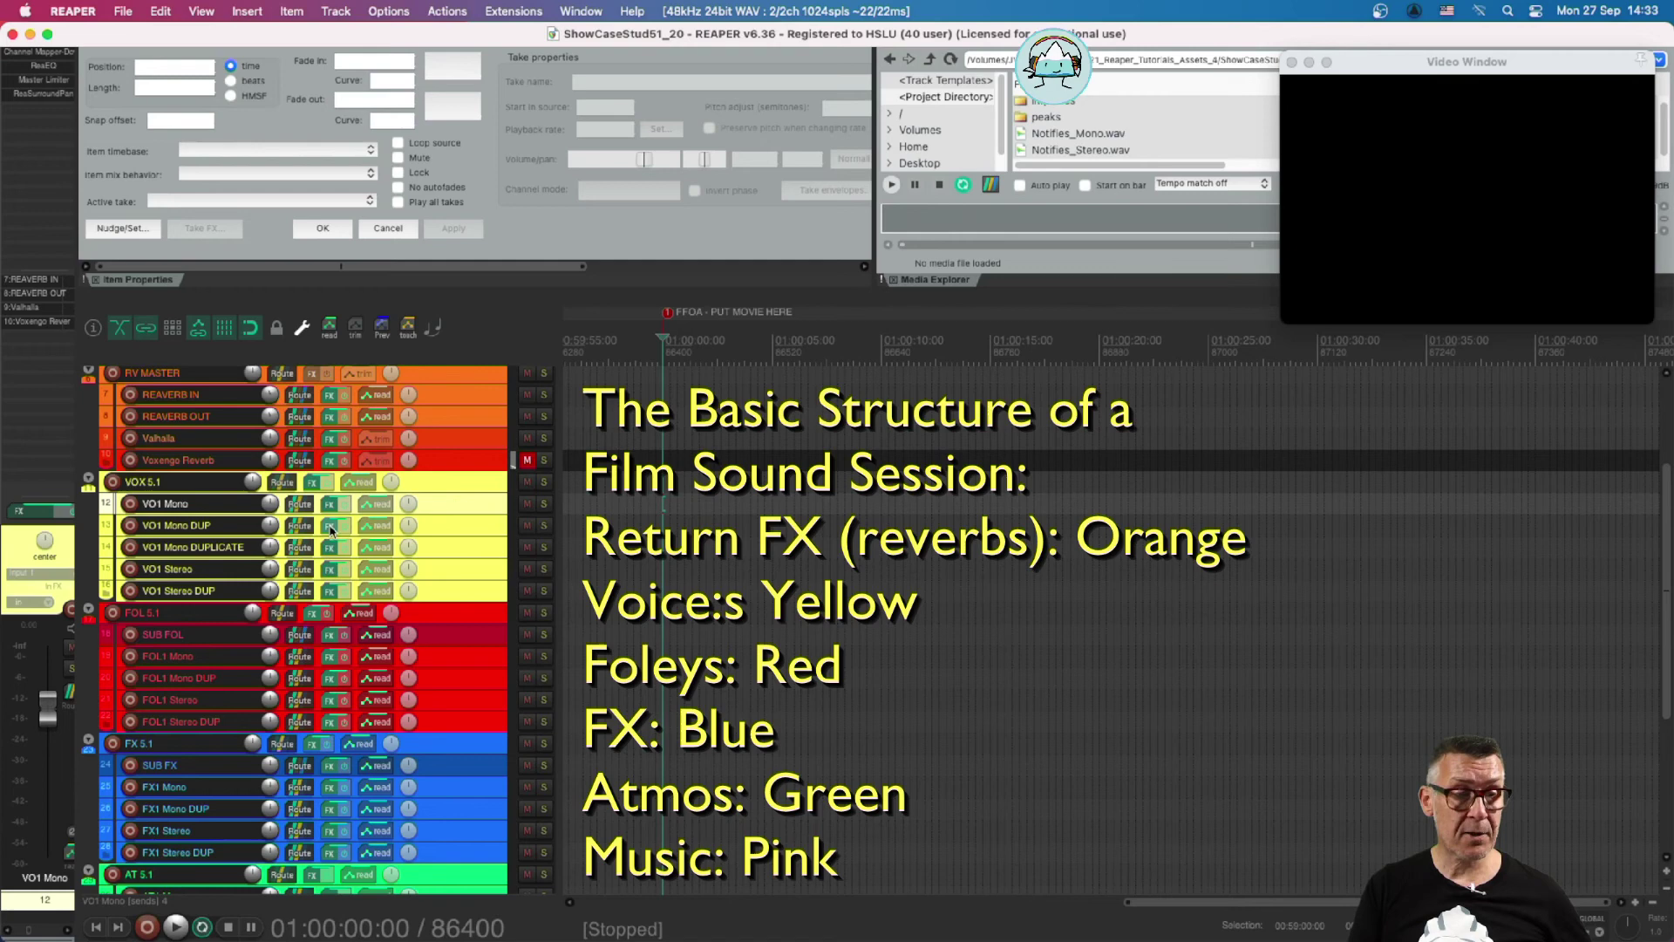
{"action": "left_click", "coordinate": [297, 506]}
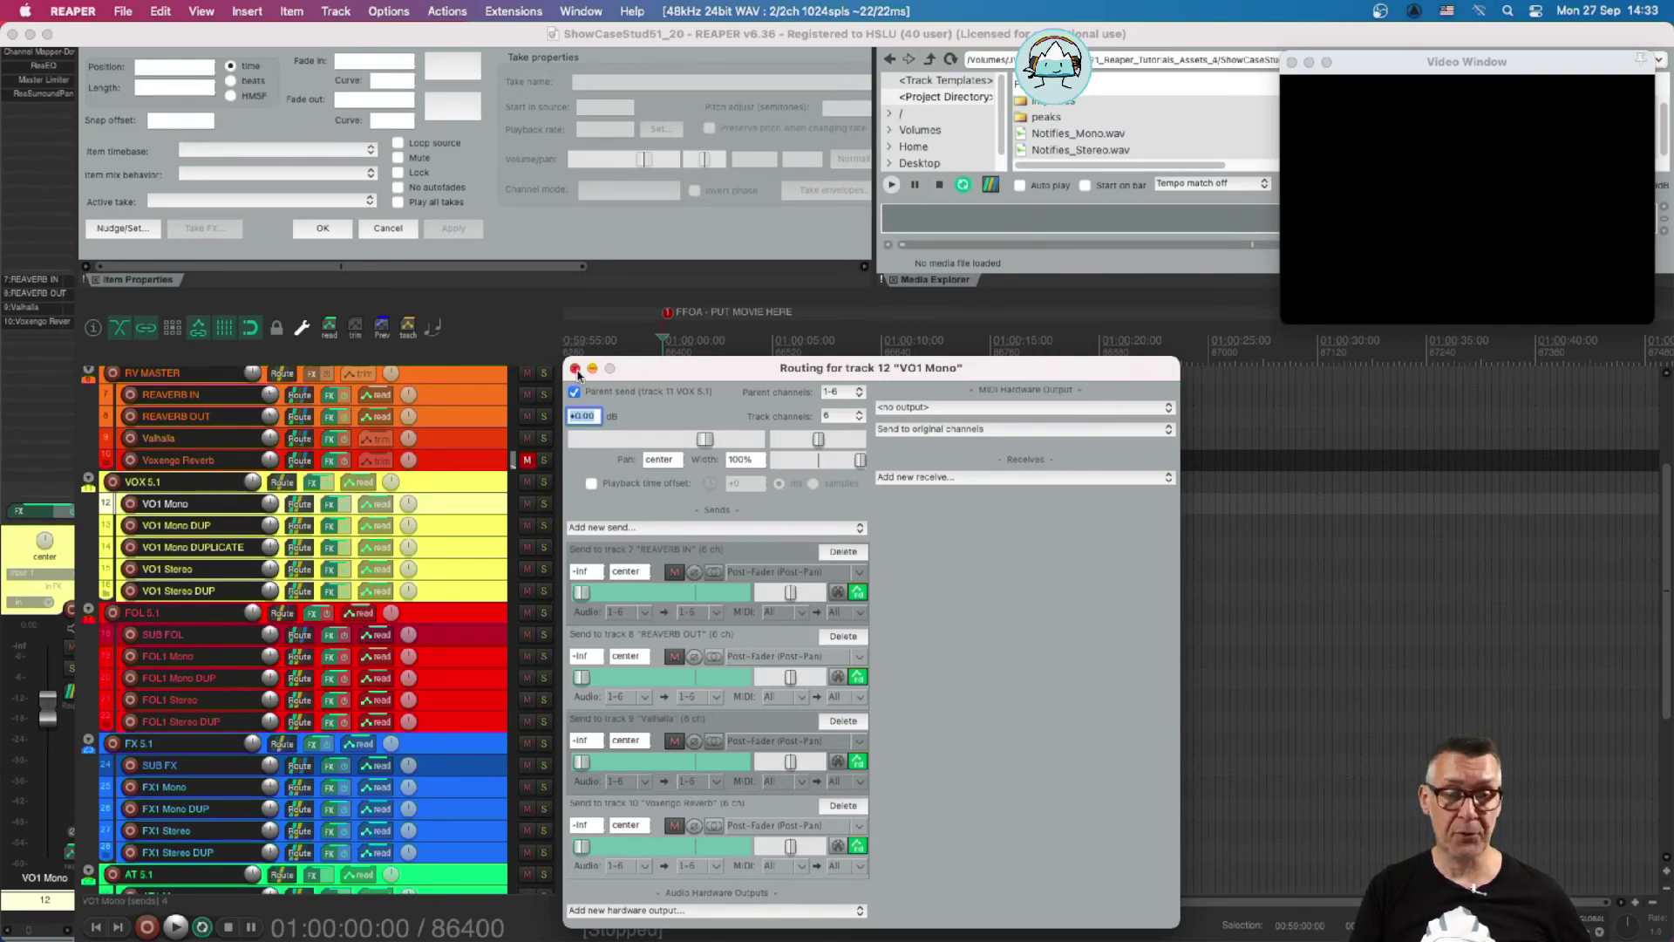
{"action": "left_click", "coordinate": [576, 370]}
{"action": "left_click", "coordinate": [465, 479]}
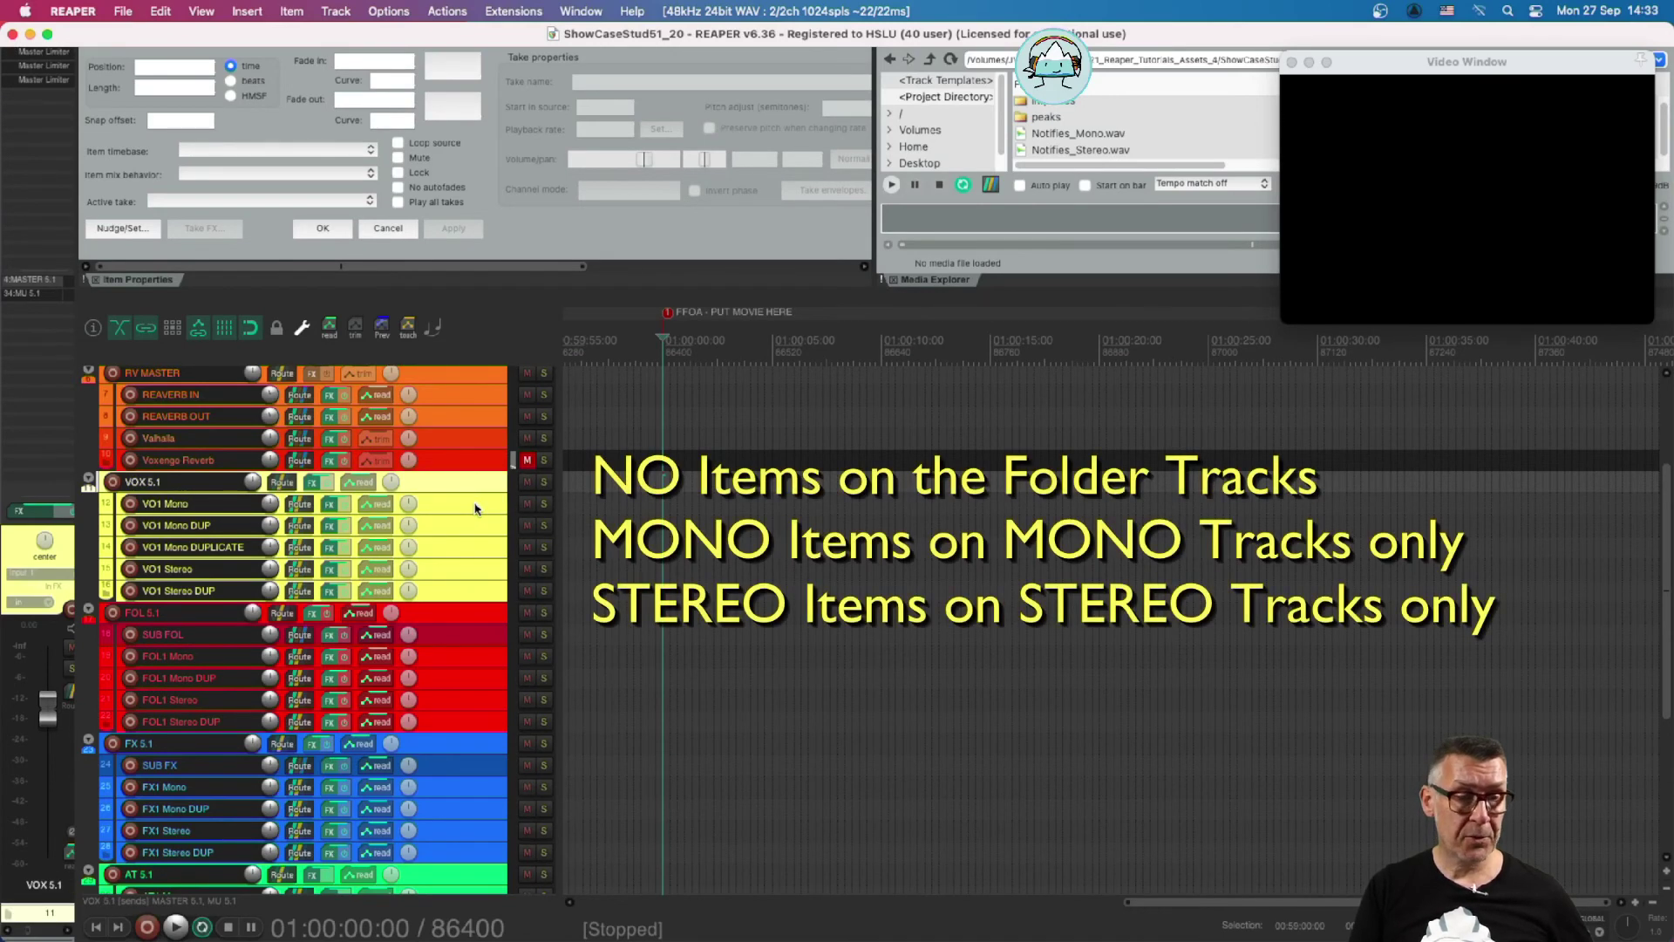
Step: Select VO1 Mono, compare it with VO1 Stereo, then reselect VO1 Mono
{"action": "left_click", "coordinate": [475, 510]}
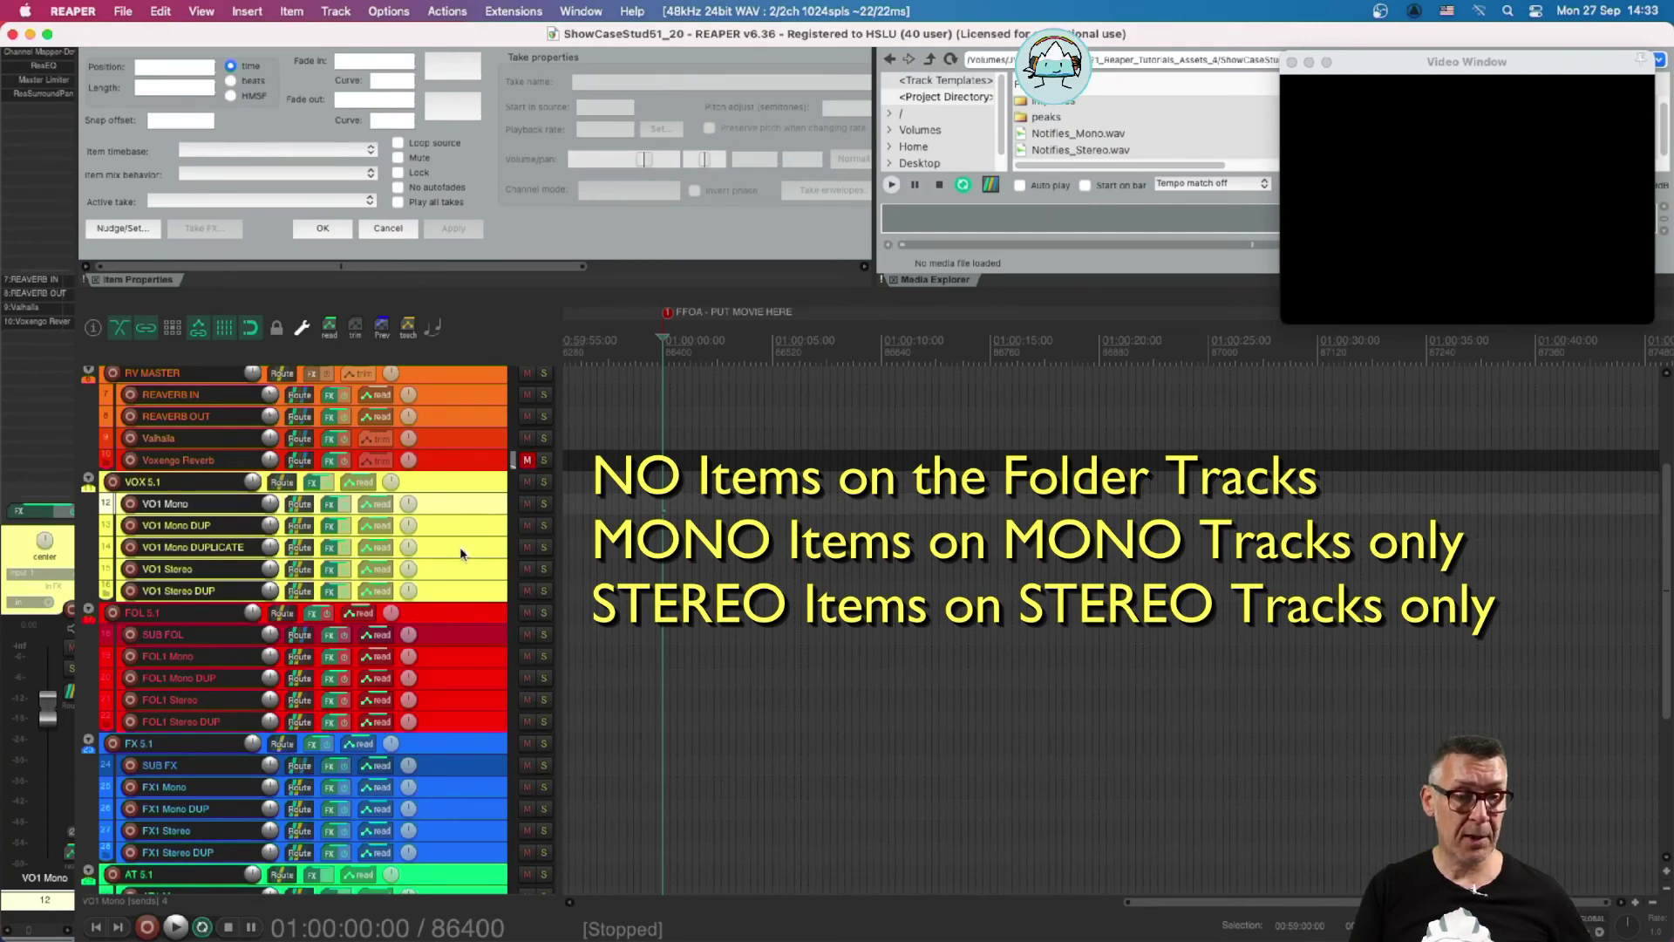
{"action": "left_click", "coordinate": [462, 578]}
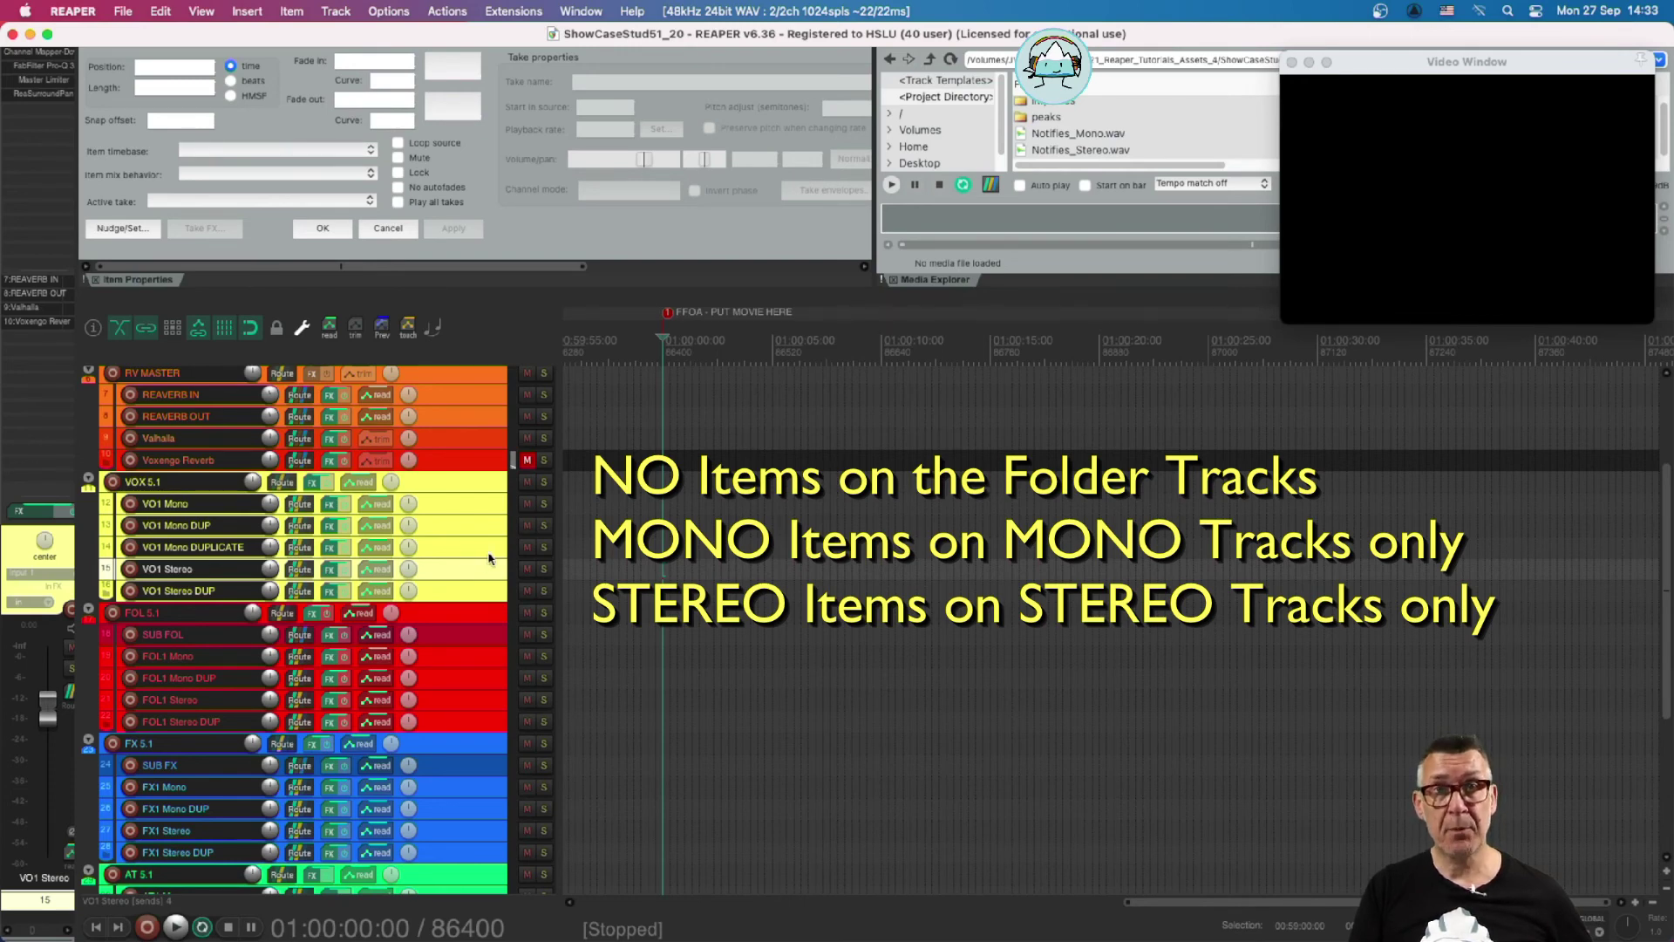
{"action": "left_click", "coordinate": [473, 507]}
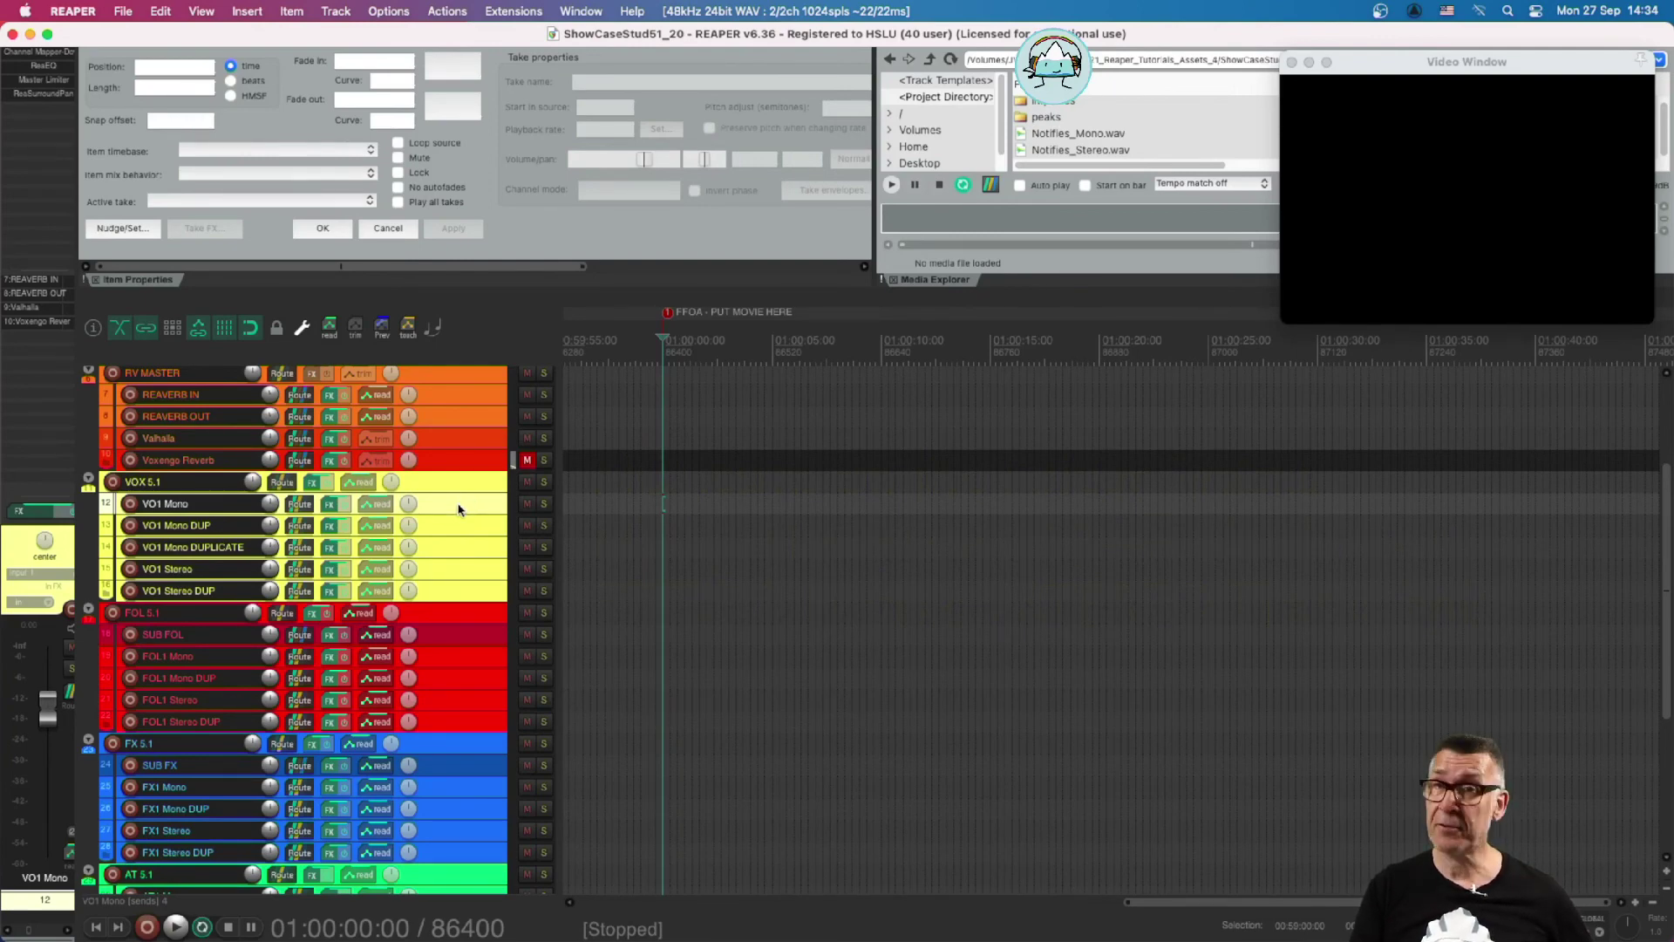
Step: Duplicate VO1 Mono and select the new copy, track 13, beneath it
{"action": "key", "text": "super+alt+d"}
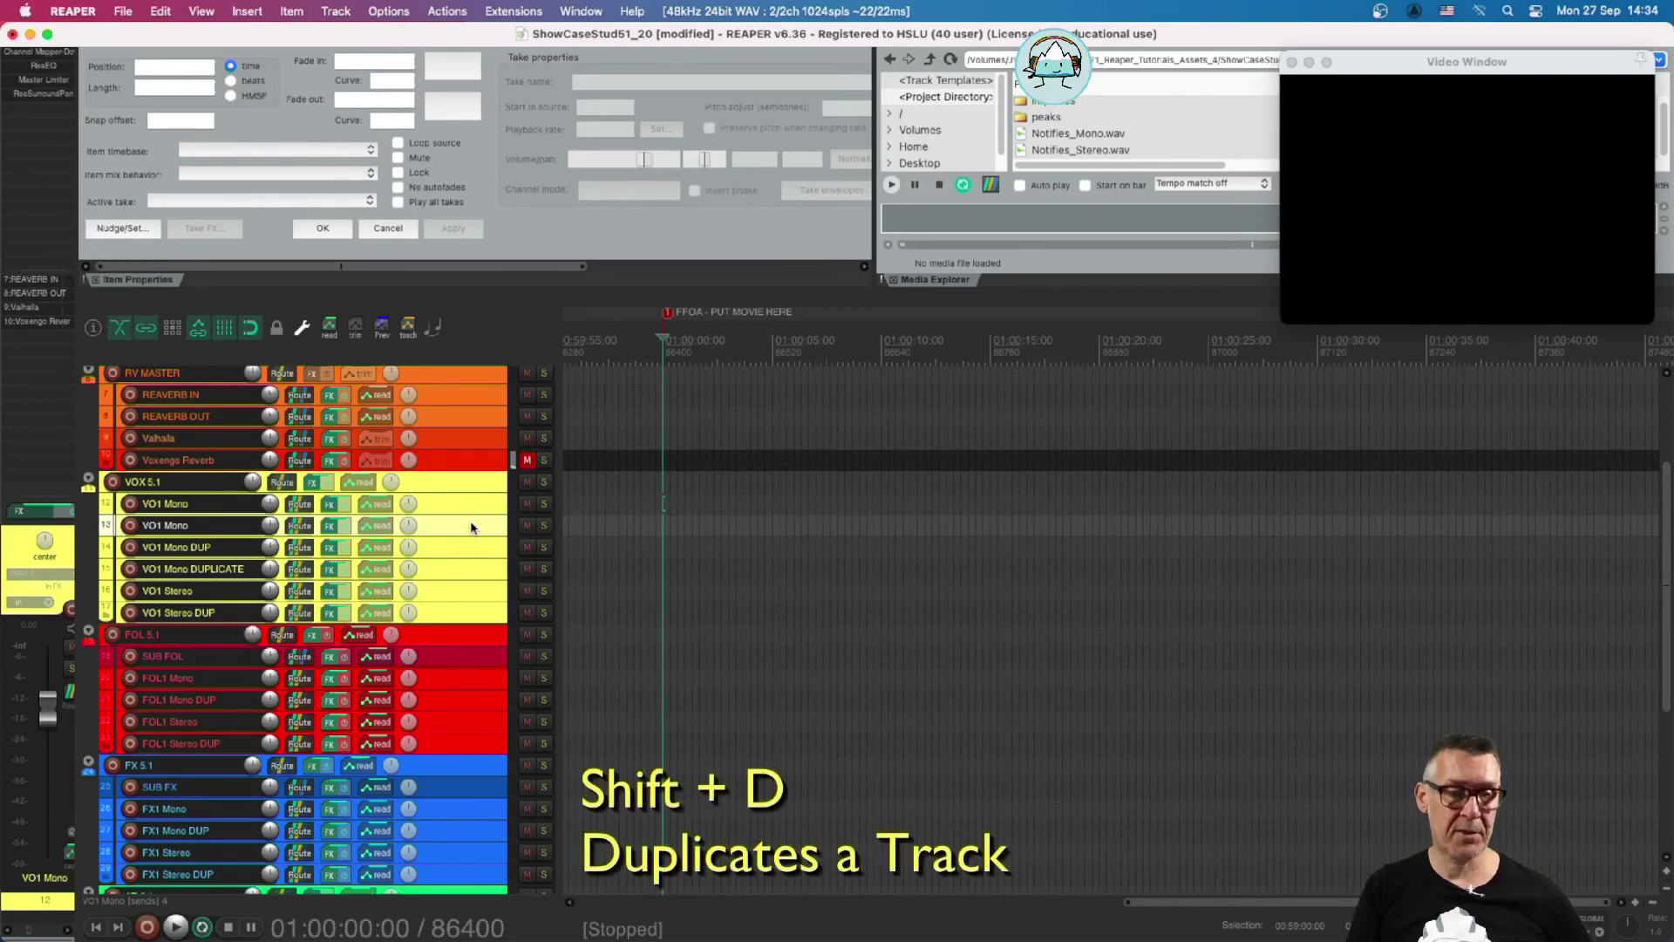
{"action": "left_click", "coordinate": [472, 527]}
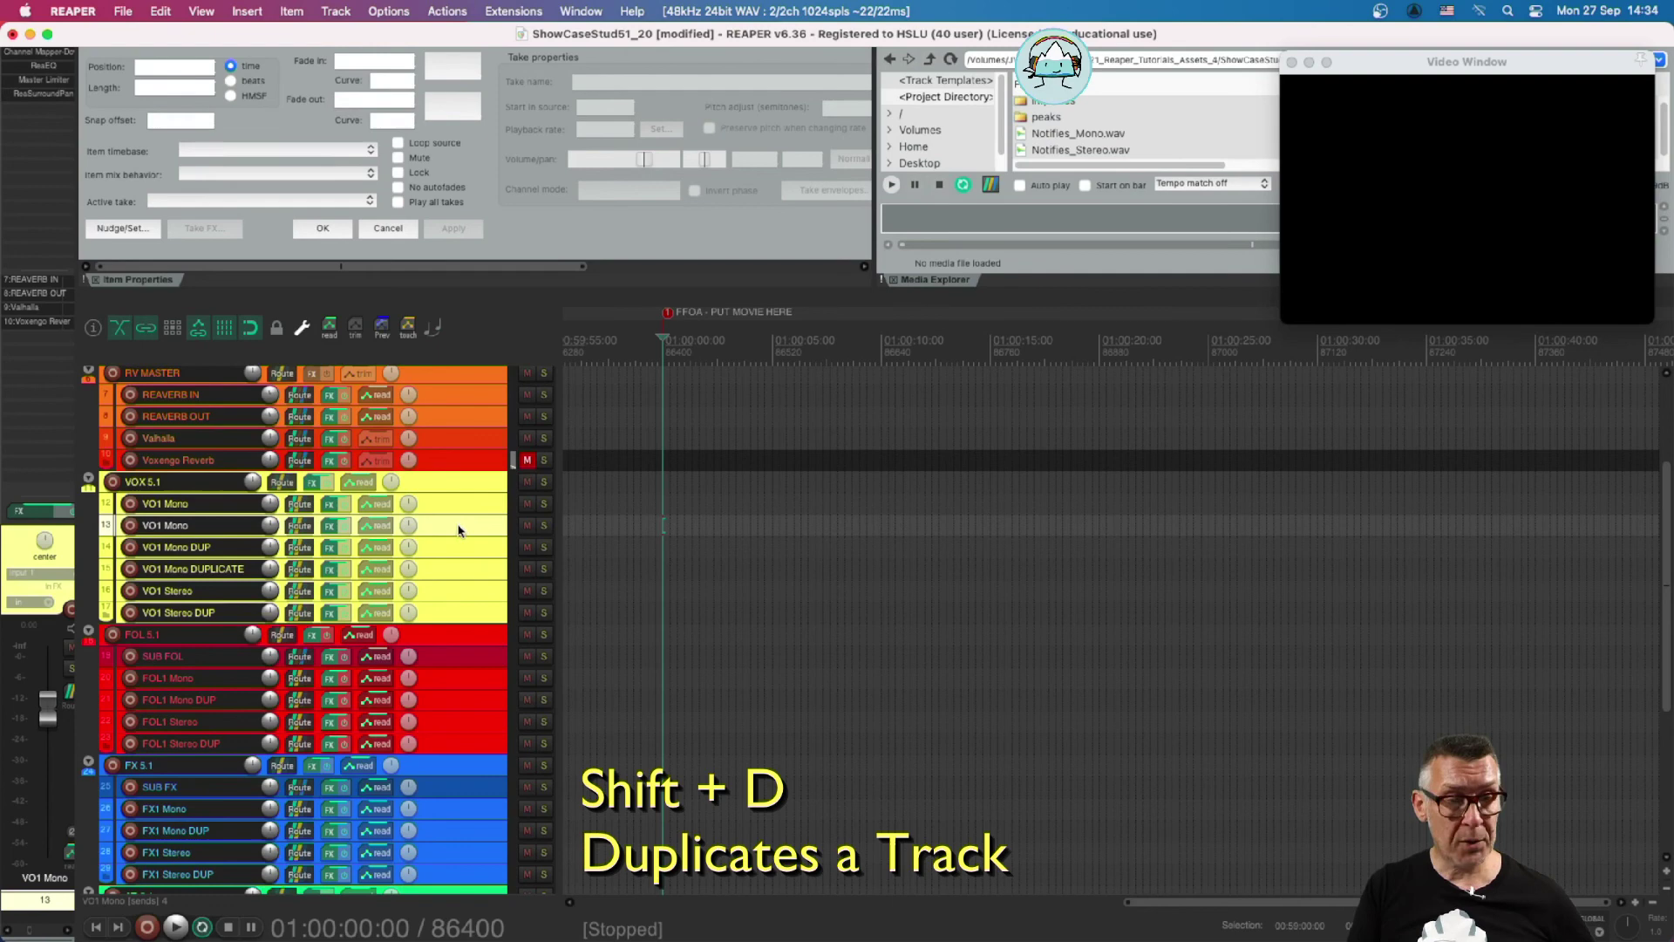
Step: Open the new VO1 Mono's ReaSurroundPan and inspect its 1 in 6 out pin routing
{"action": "right_click", "coordinate": [330, 529]}
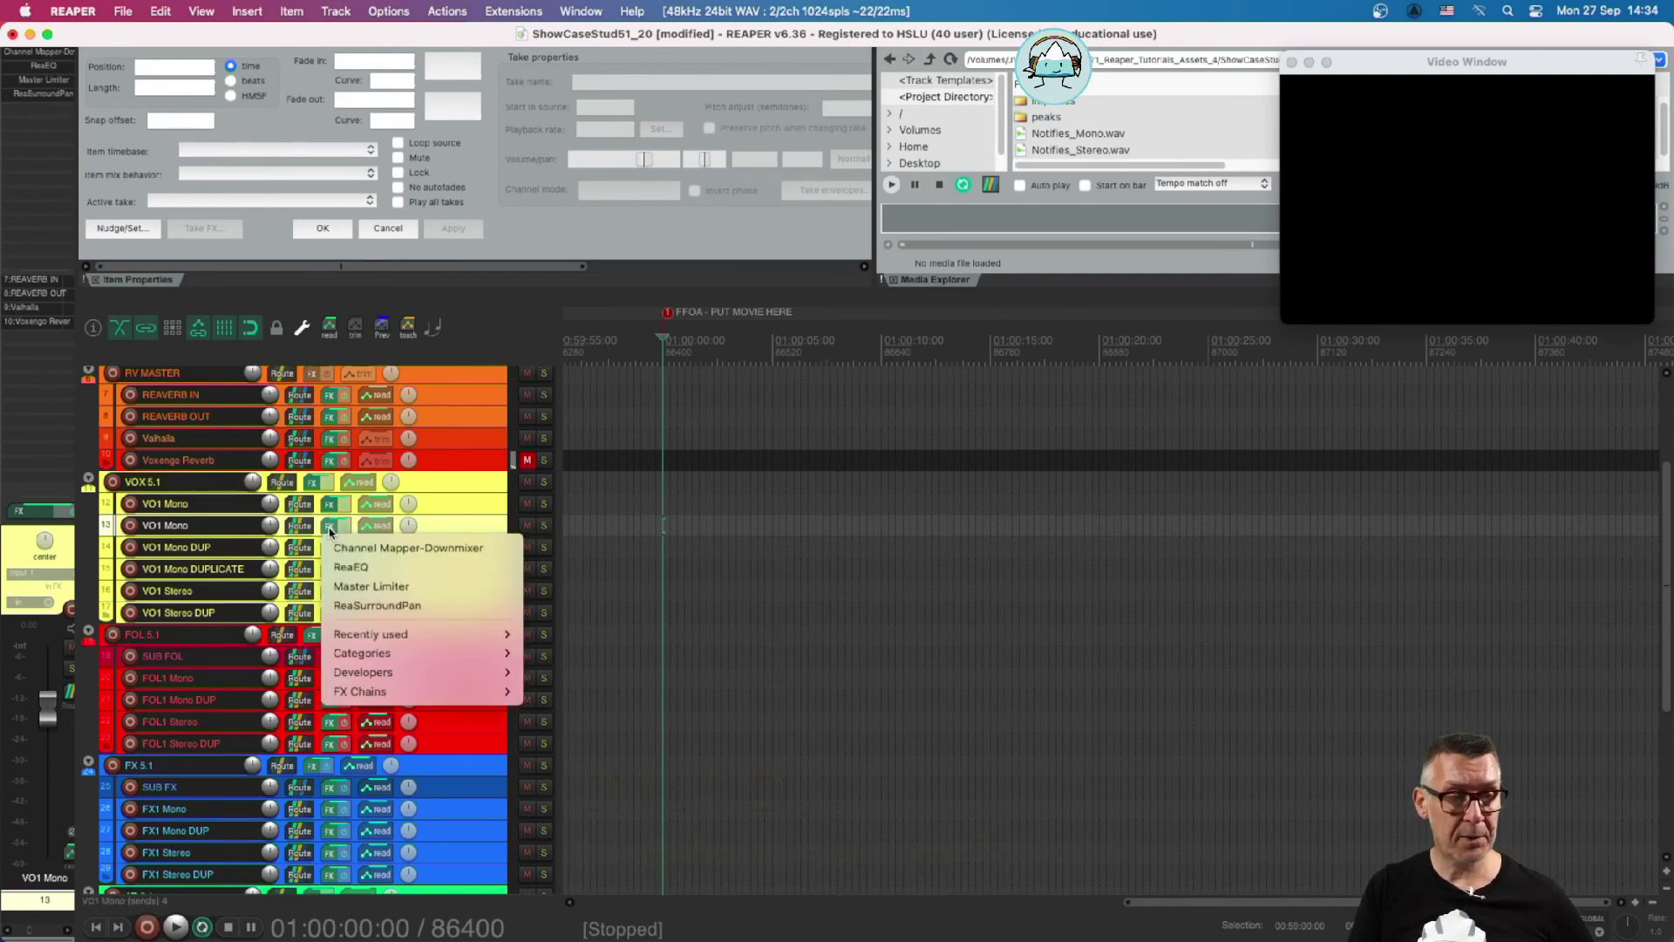
{"action": "left_click", "coordinate": [353, 604]}
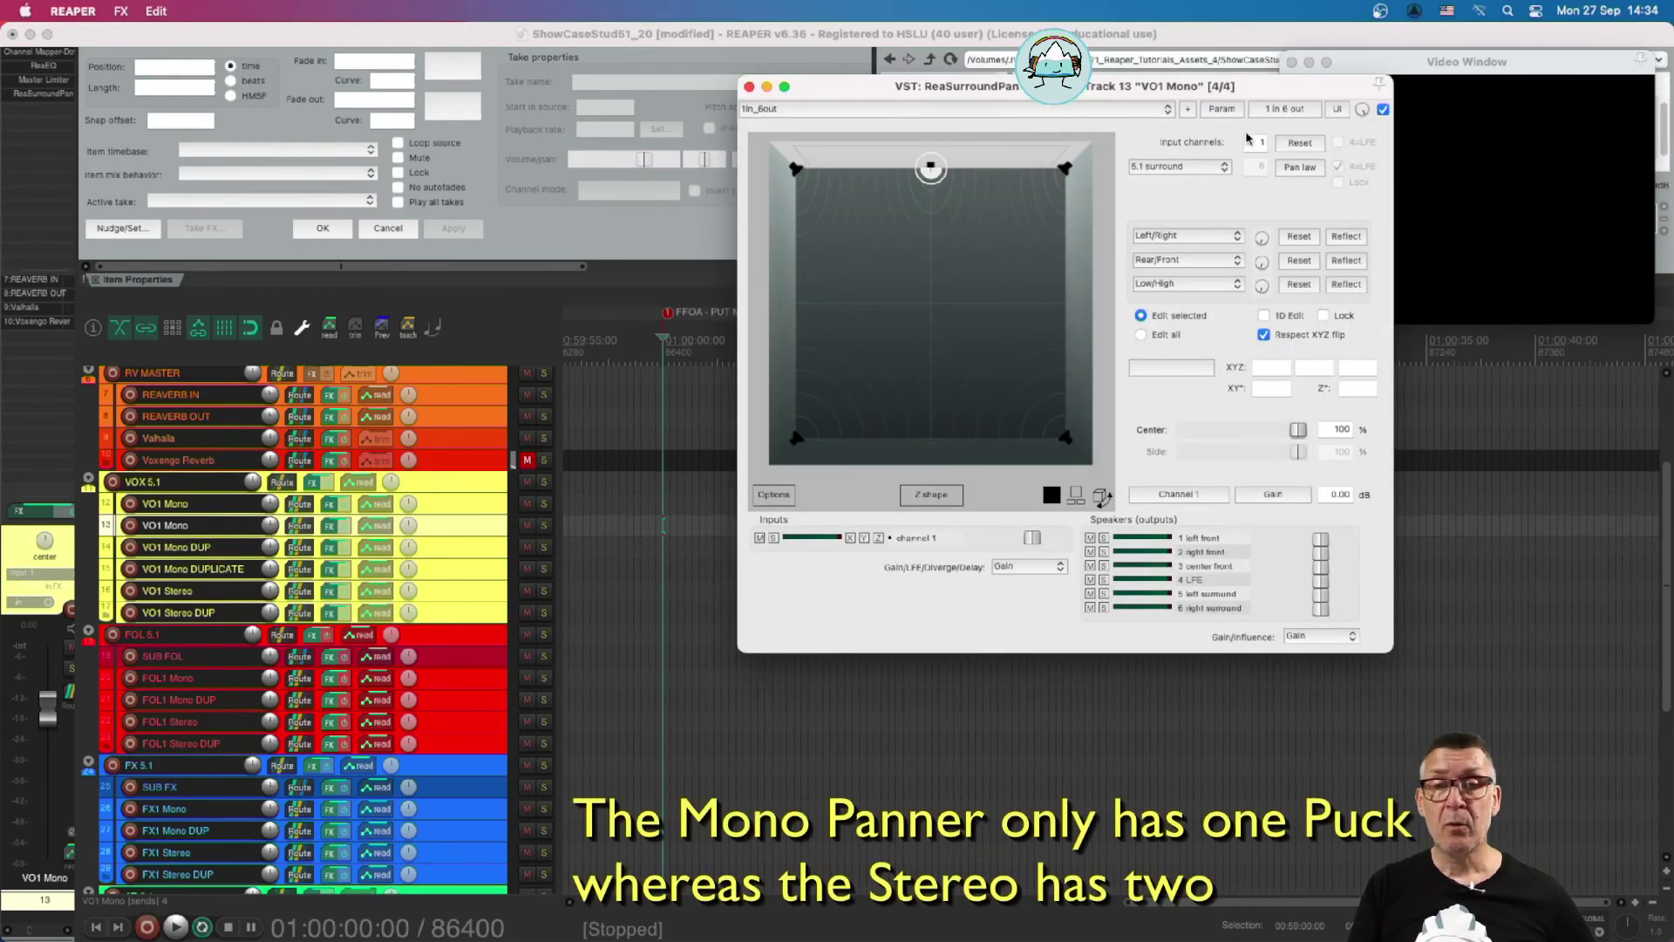
{"action": "left_click", "coordinate": [1297, 109]}
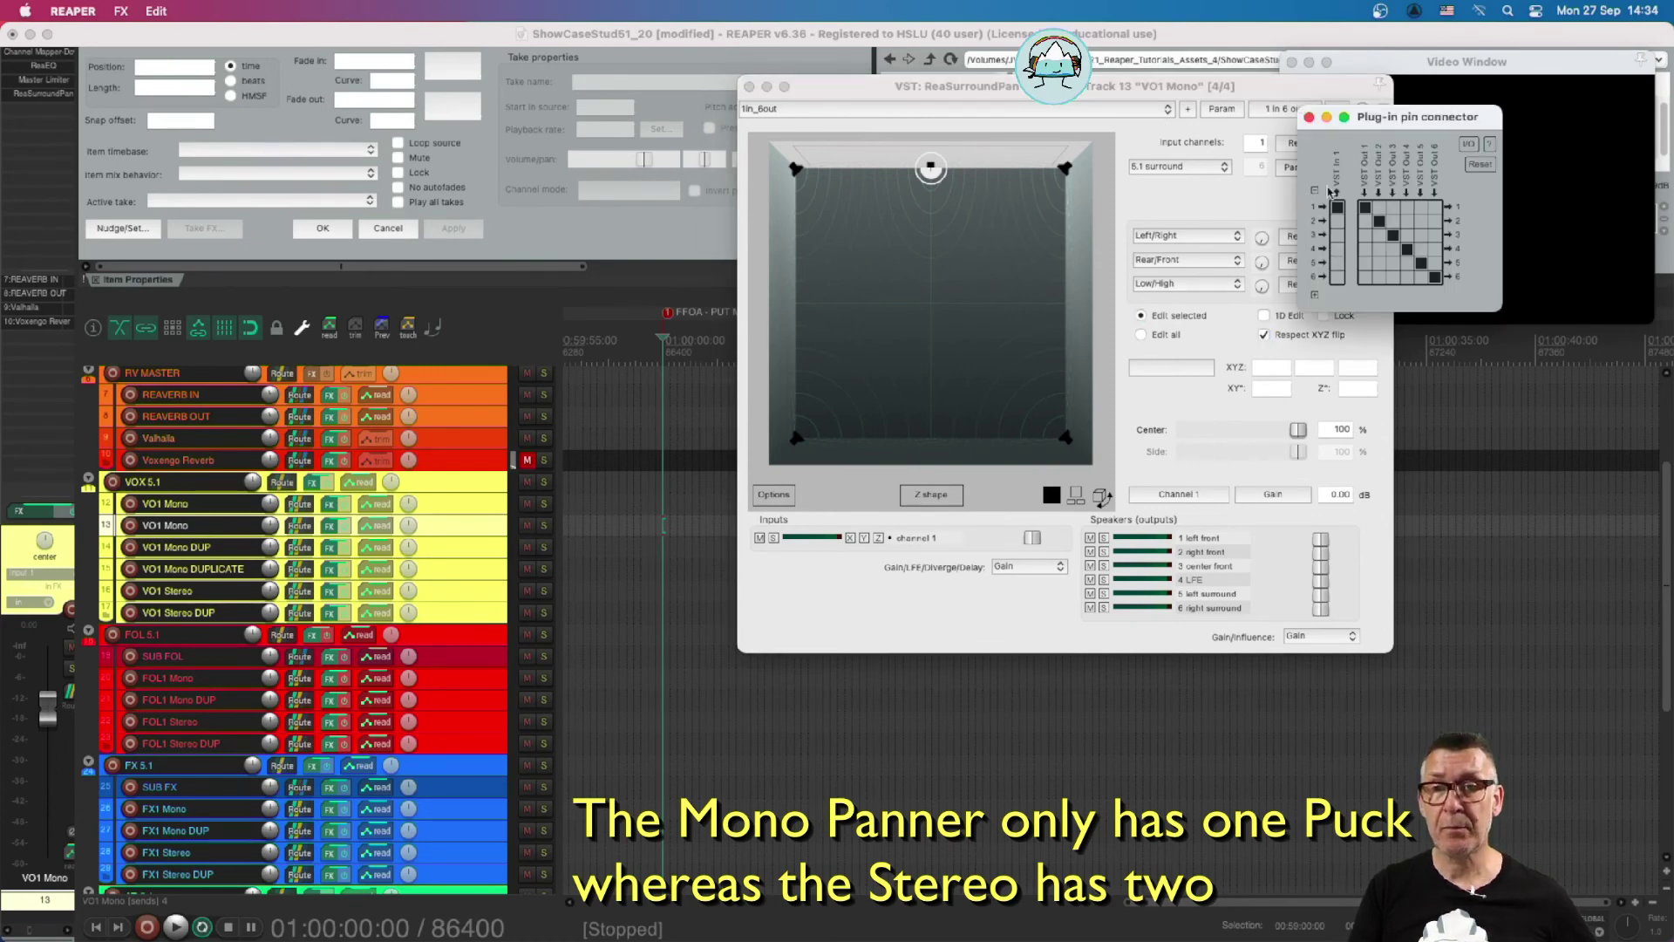
{"action": "left_click_drag", "start_coordinate": [1401, 116], "coordinate": [1409, 115]}
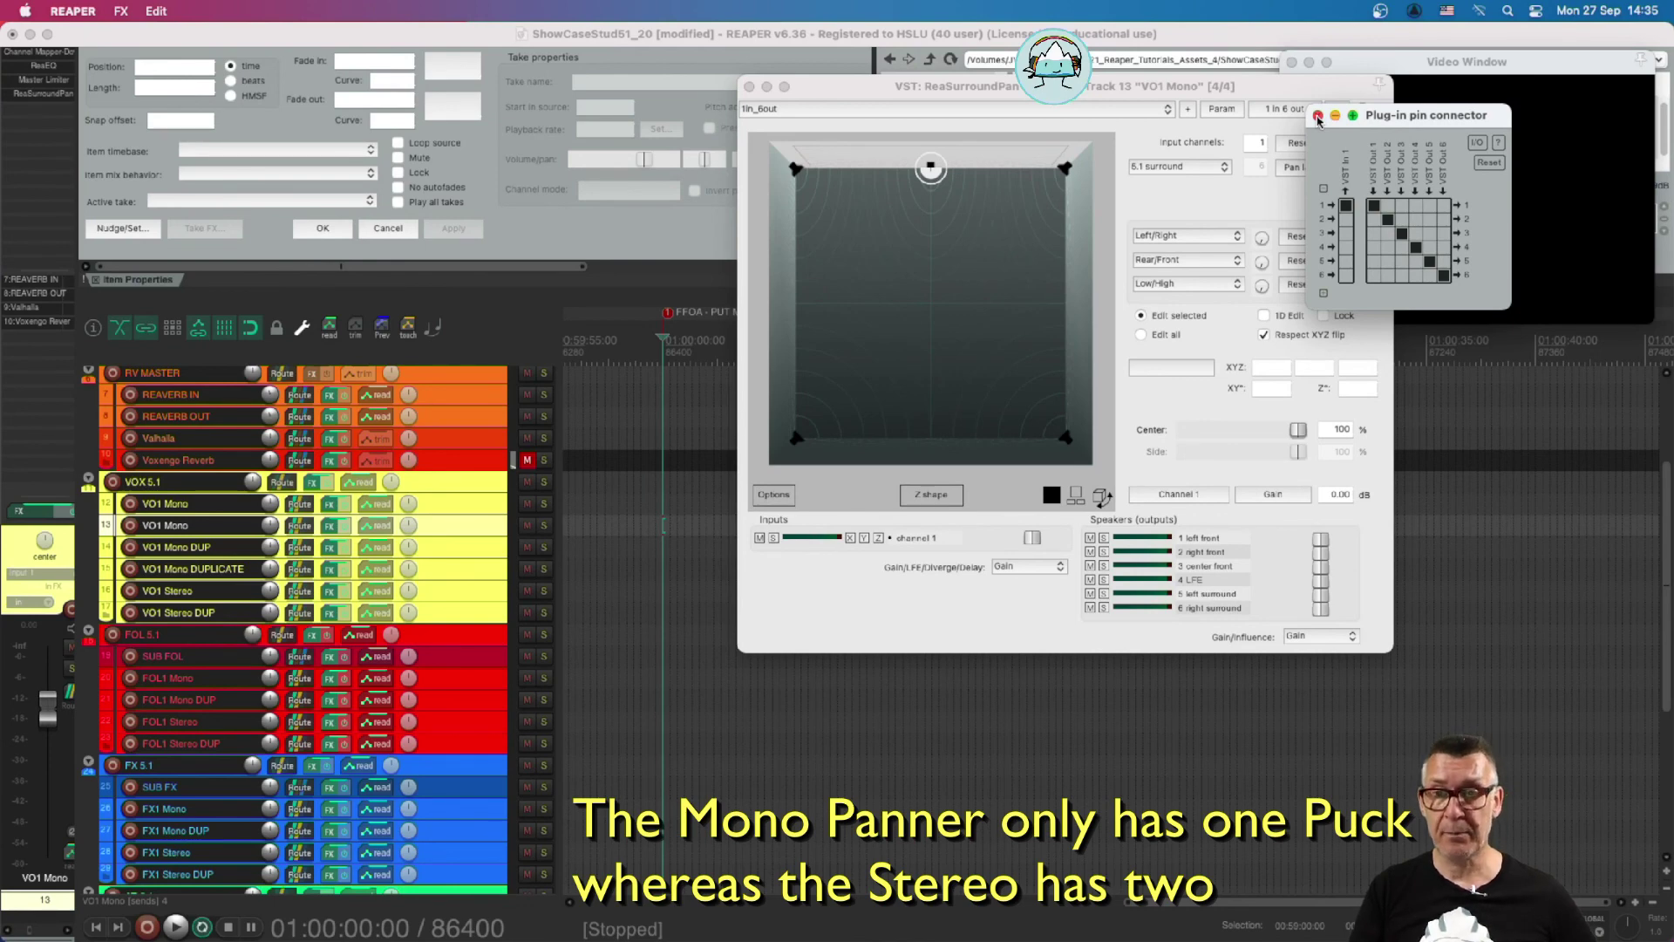
{"action": "left_click", "coordinate": [1318, 116]}
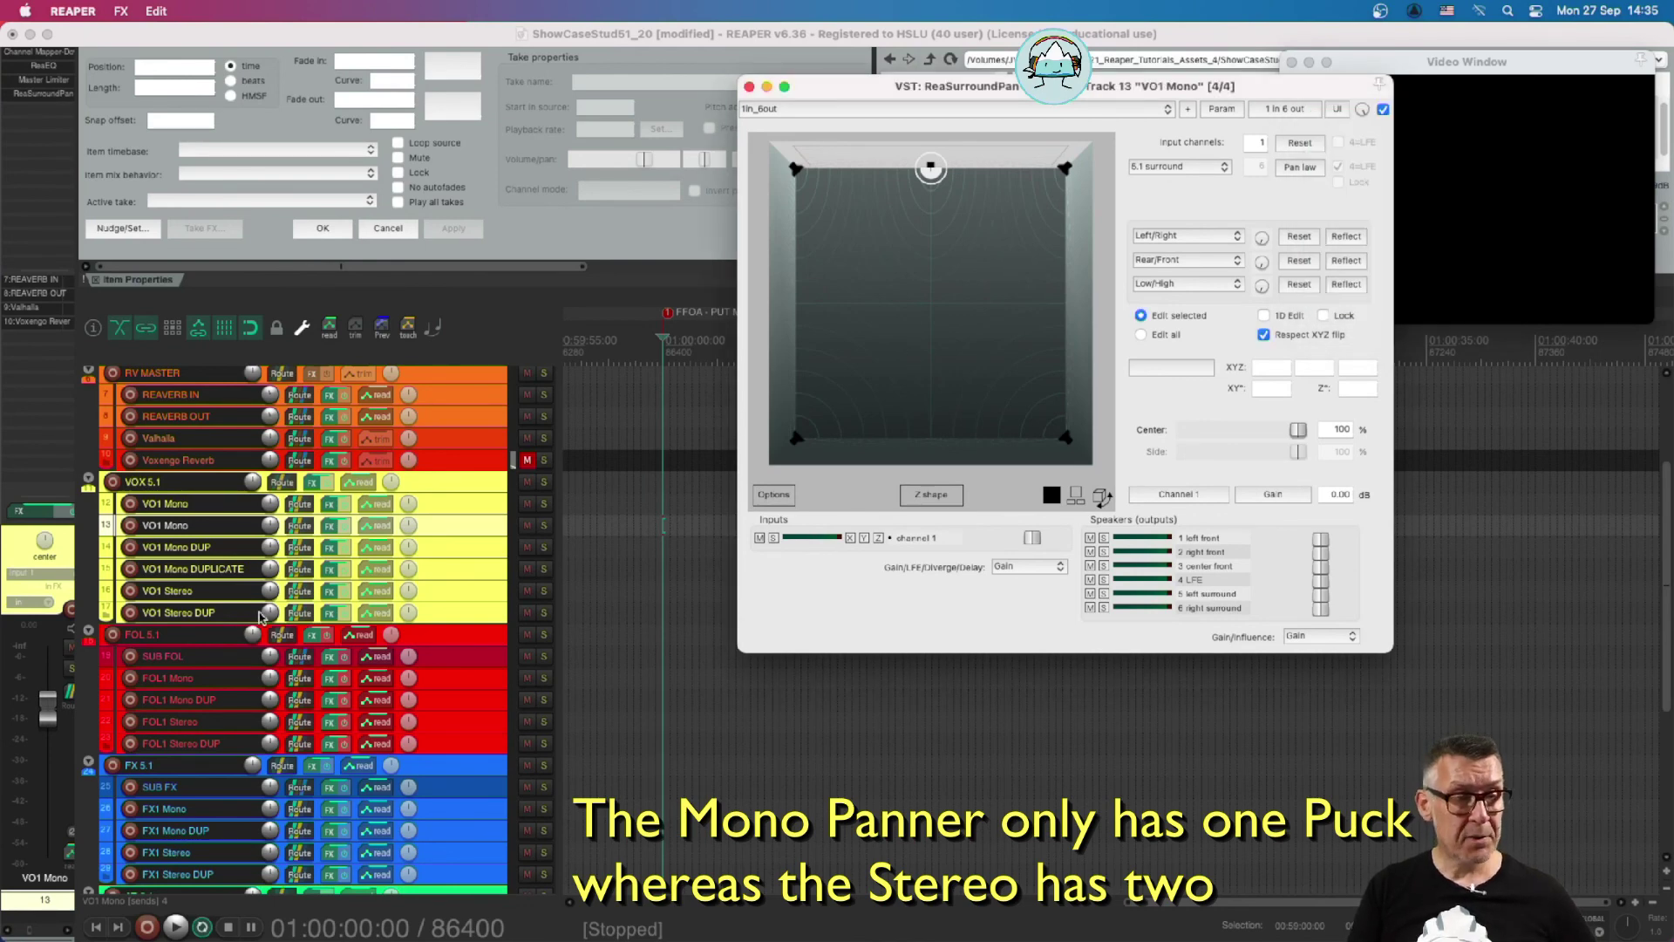
Step: Open VO1 Stereo's ReaSurroundPan, check its 2 in 6 out pins, and place it beside the mono panner
{"action": "right_click", "coordinate": [336, 615]}
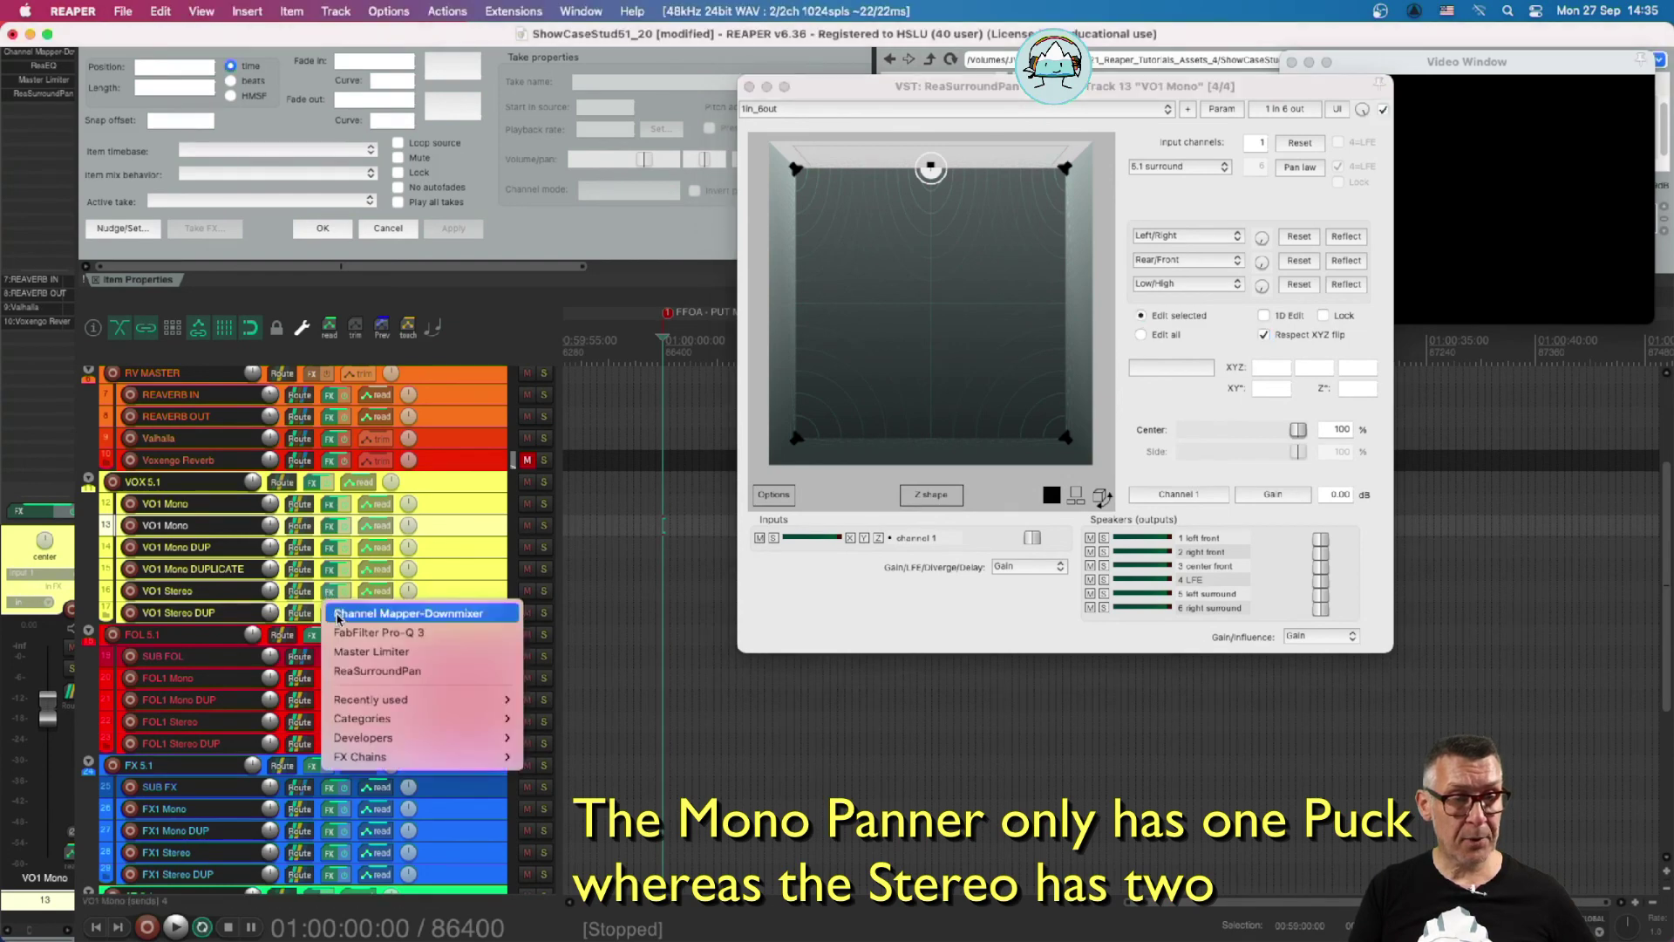
{"action": "left_click", "coordinate": [339, 672]}
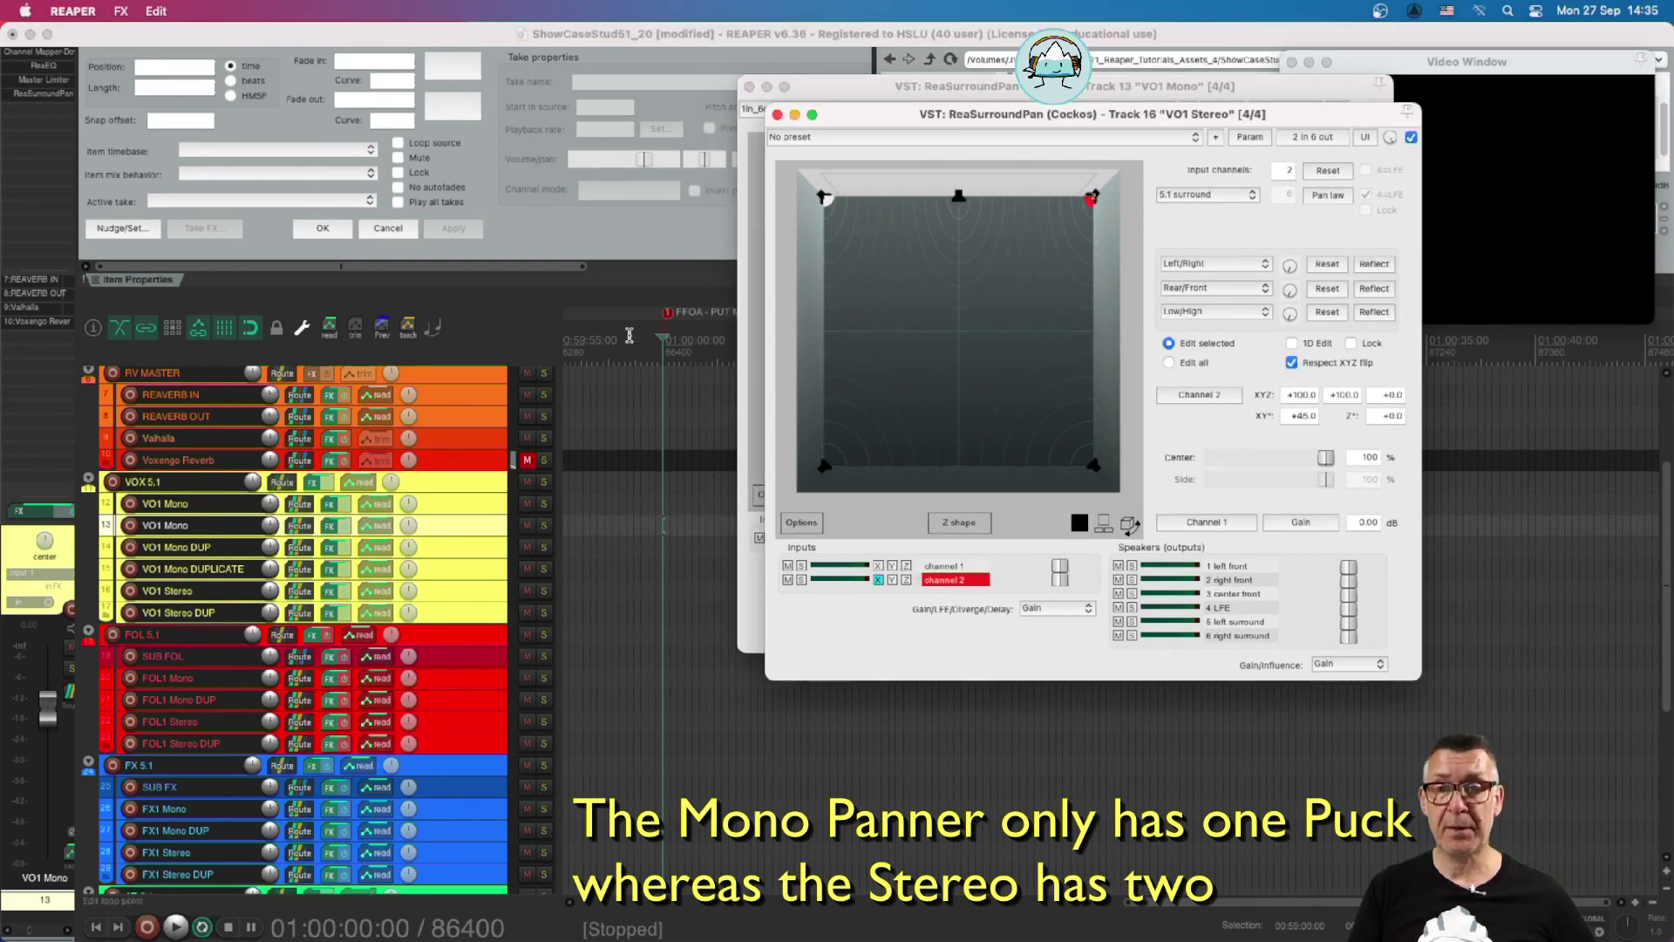
{"action": "left_click_drag", "start_coordinate": [854, 125], "coordinate": [753, 357]}
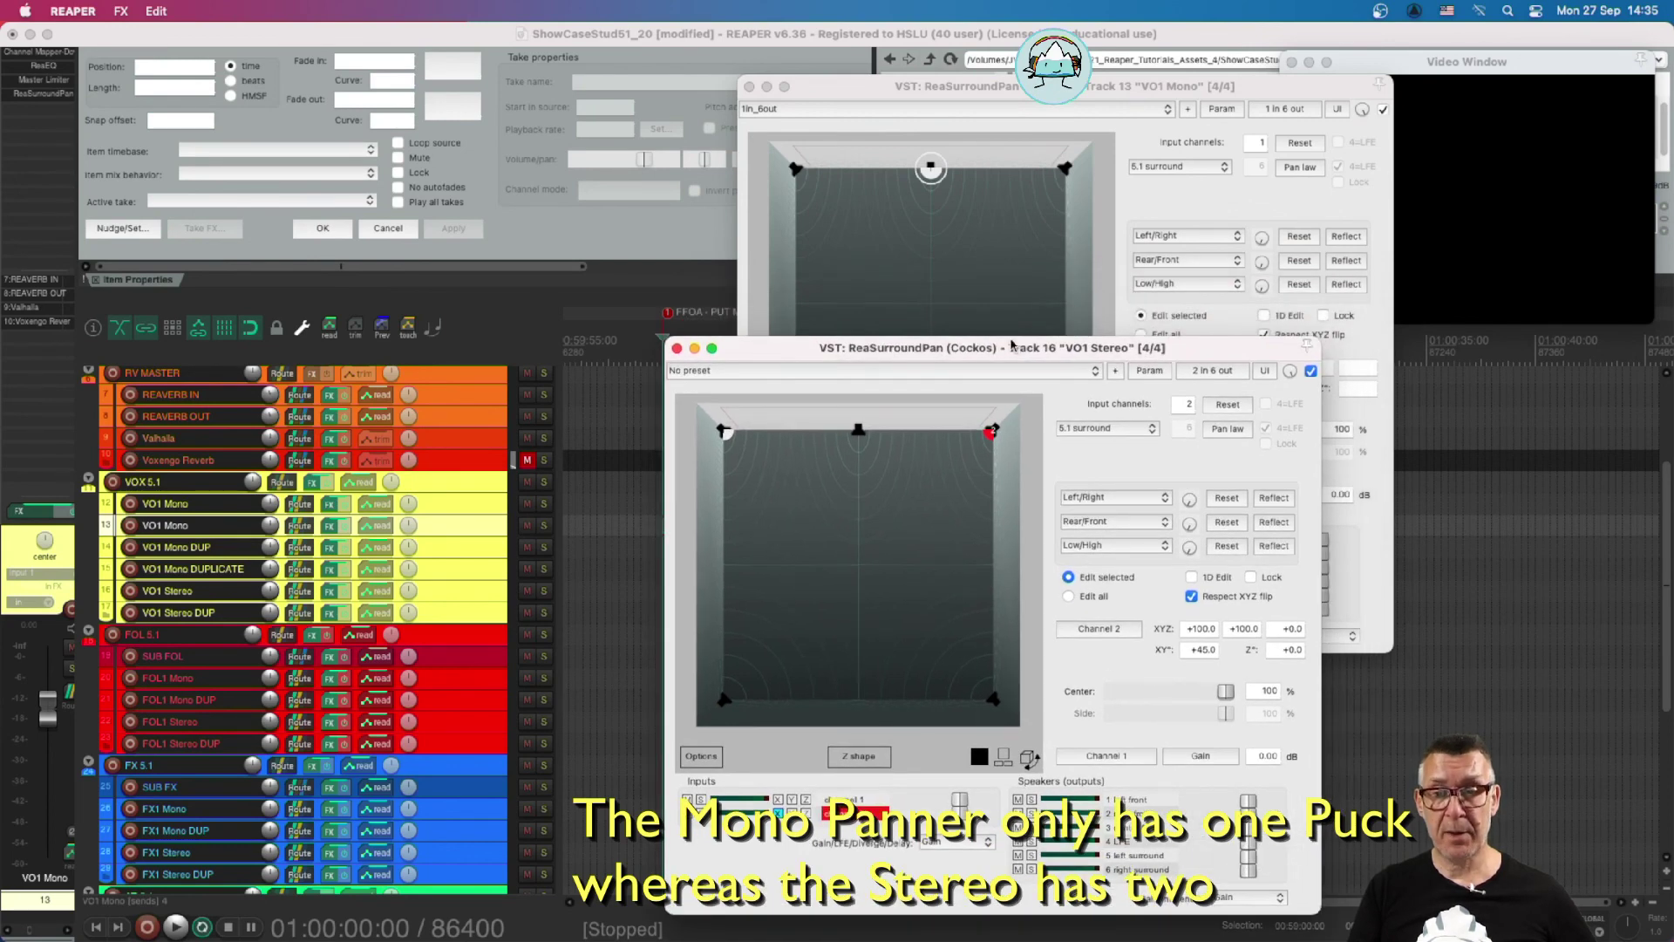
{"action": "left_click", "coordinate": [1212, 370]}
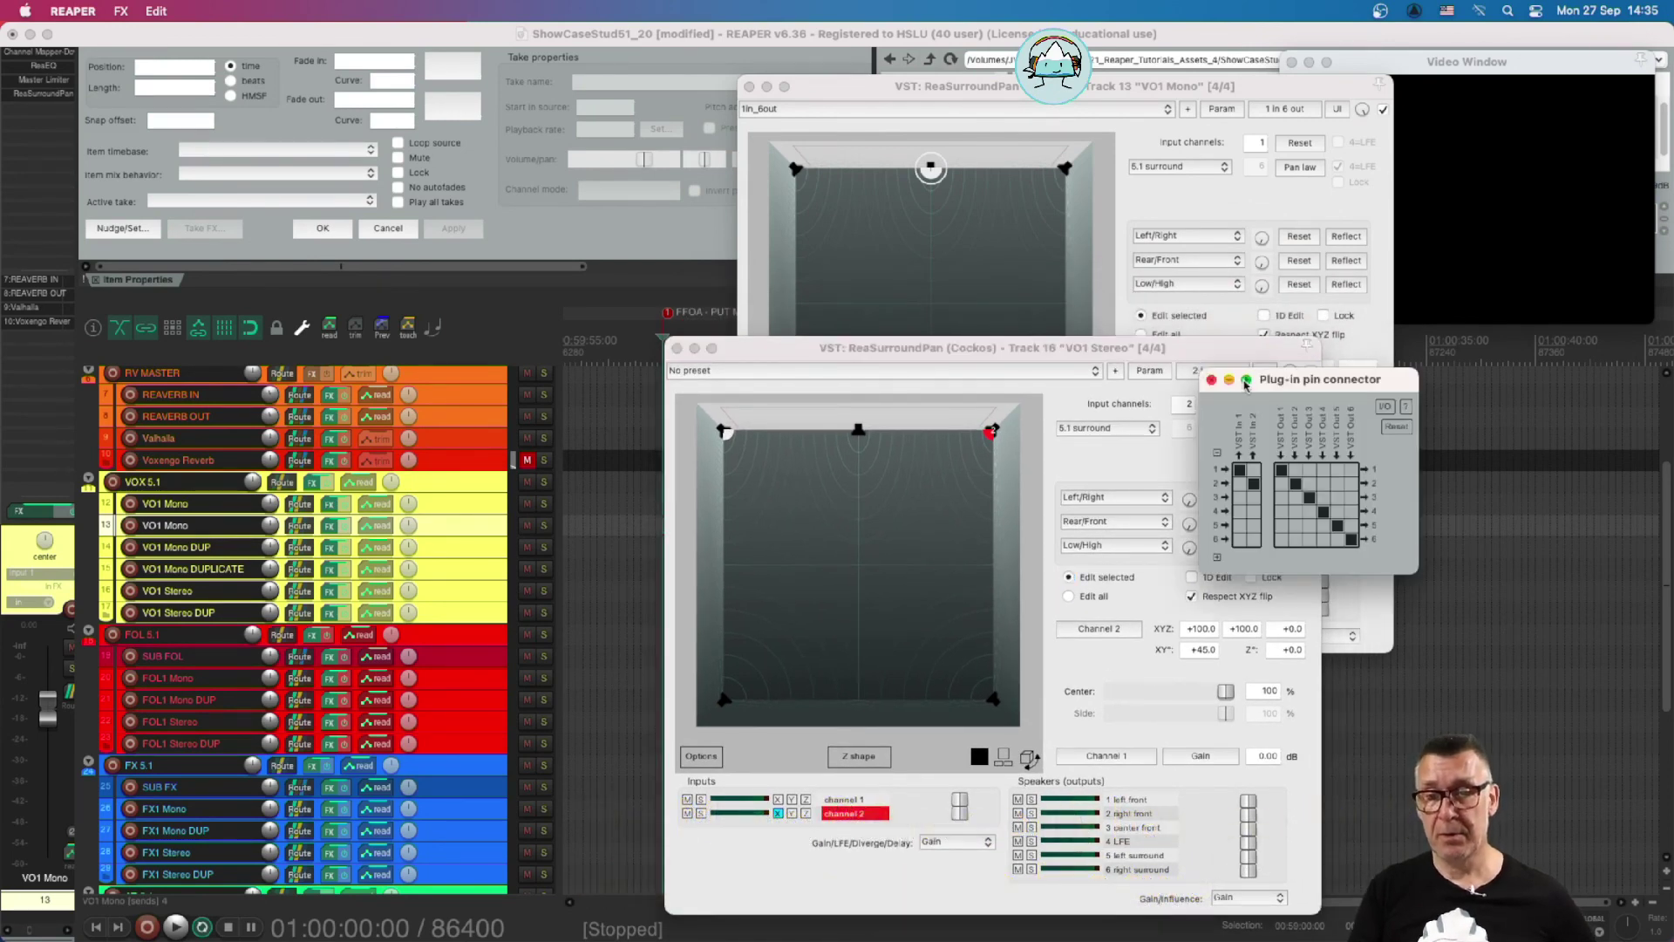
{"action": "left_click", "coordinate": [1240, 470]}
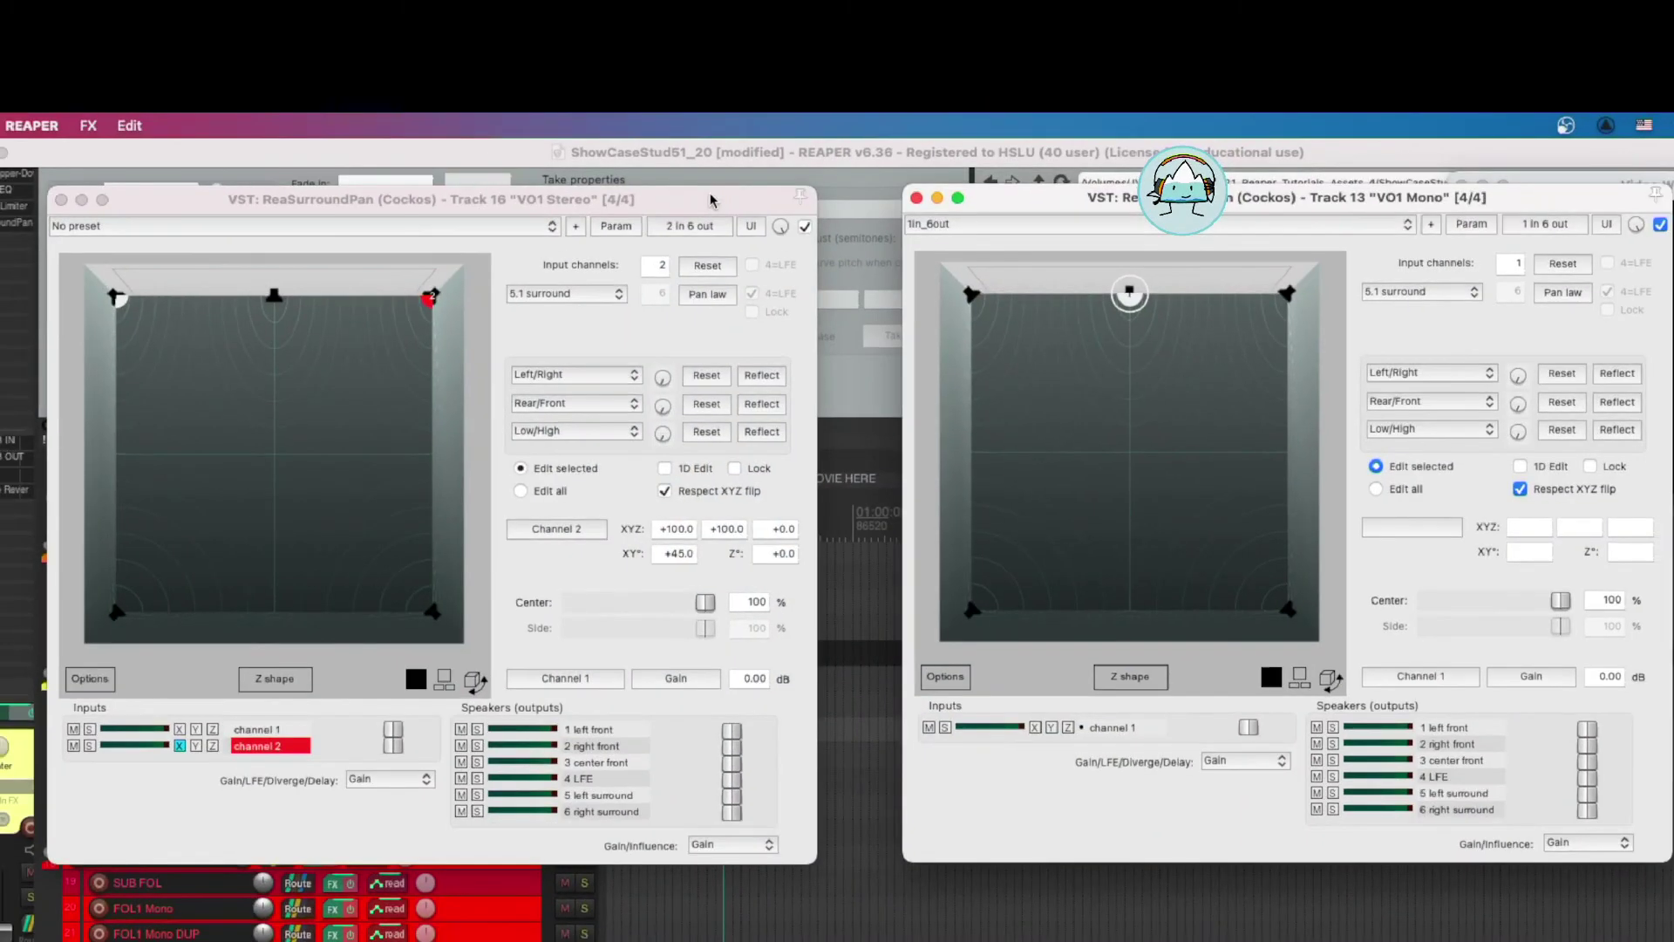
{"action": "left_click", "coordinate": [665, 210]}
{"action": "left_click_drag", "start_coordinate": [665, 210], "coordinate": [734, 208]}
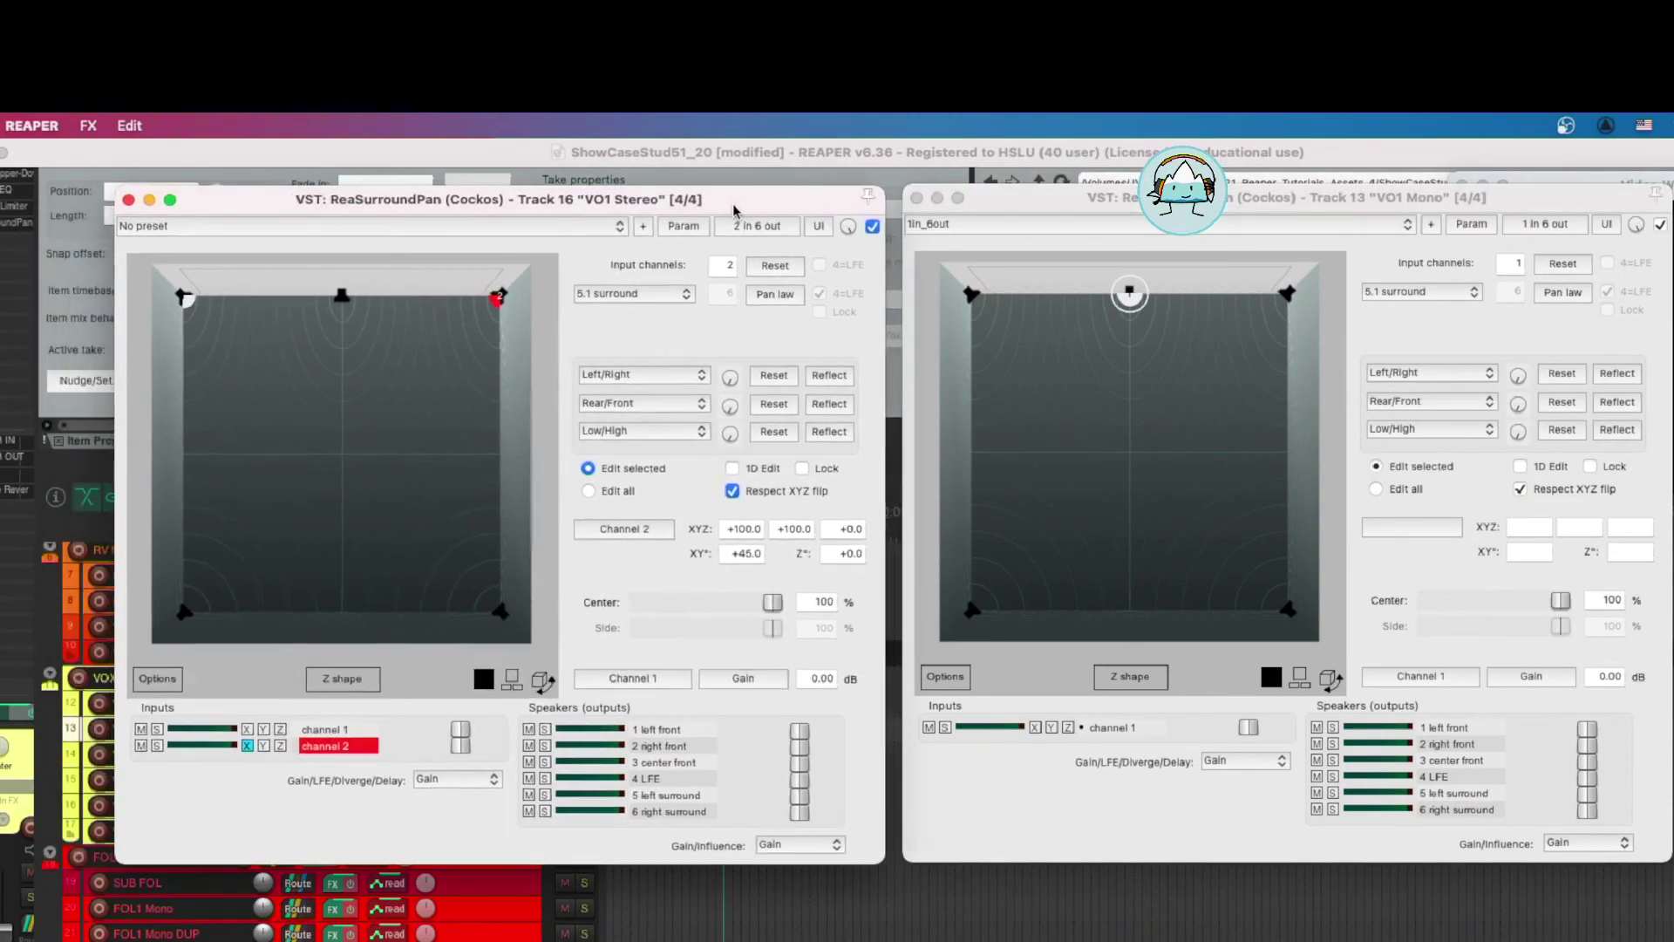
{"action": "left_click", "coordinate": [1114, 209]}
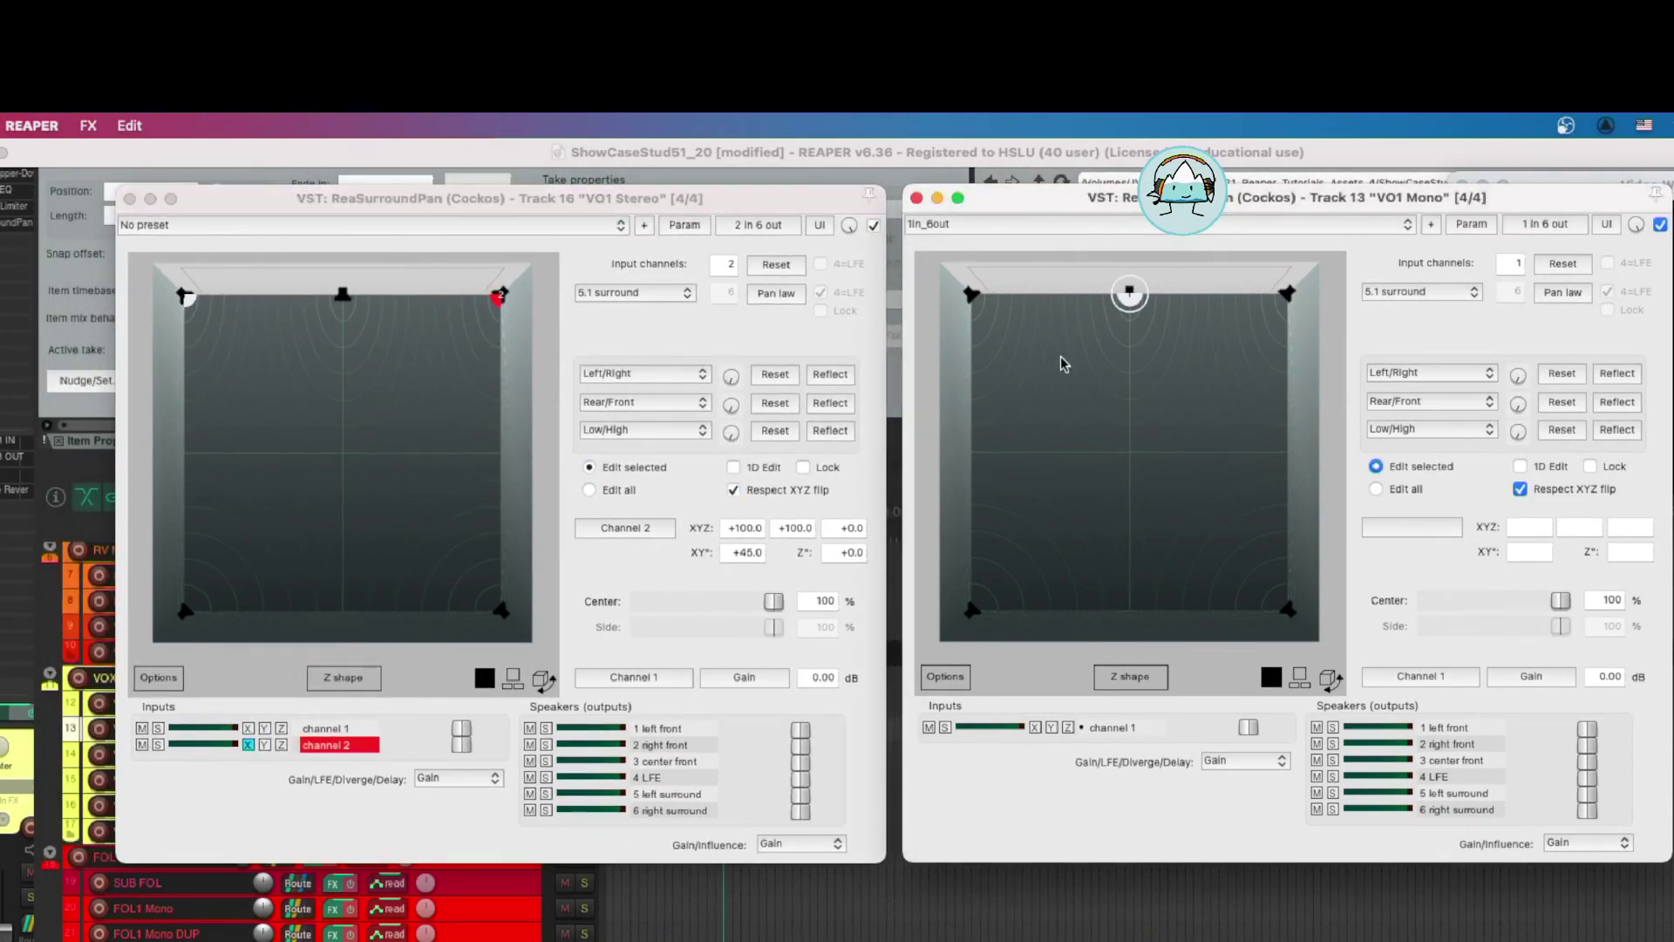